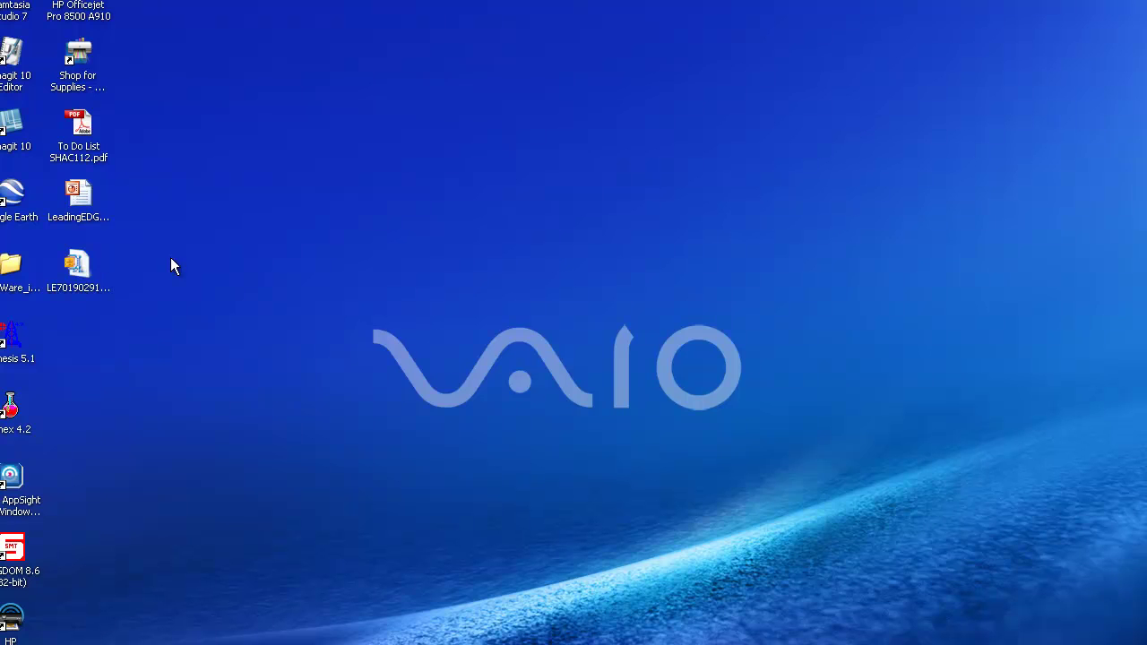
{"action": "right_click", "coordinate": [339, 232]}
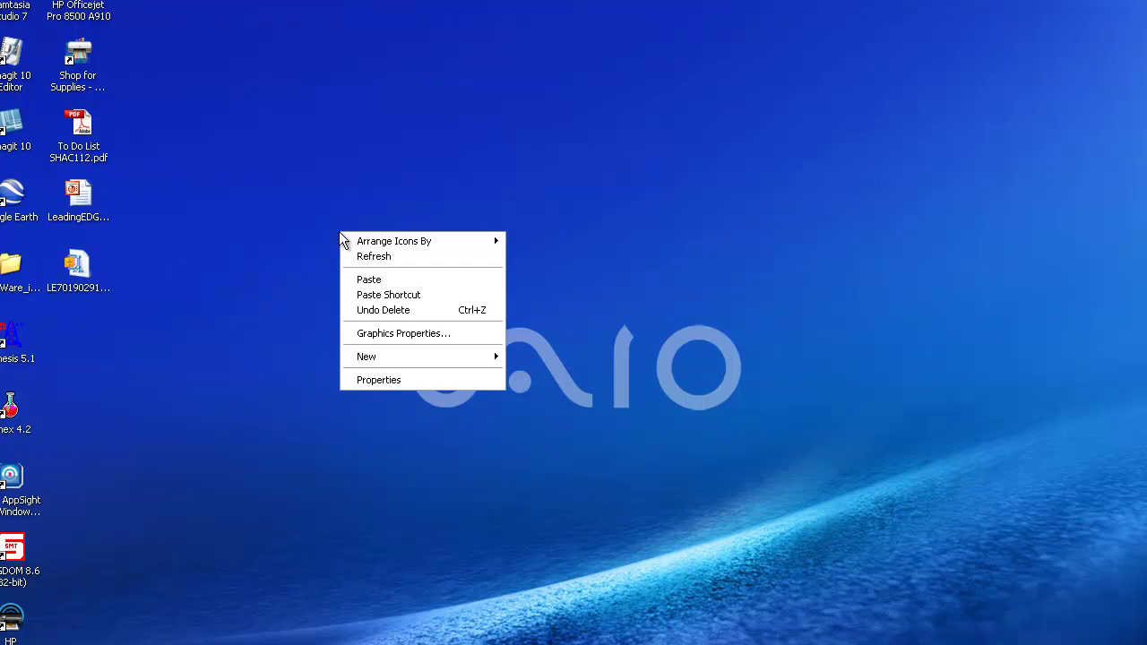
{"action": "mouse_move", "coordinate": [446, 362]}
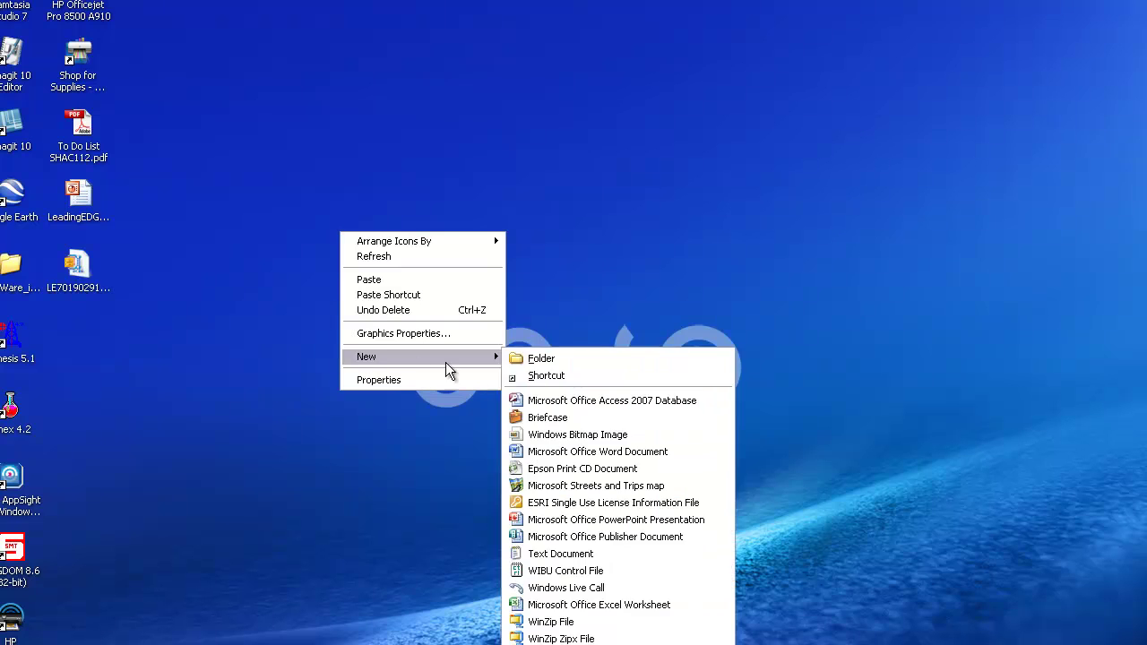
{"action": "left_click", "coordinate": [529, 361]}
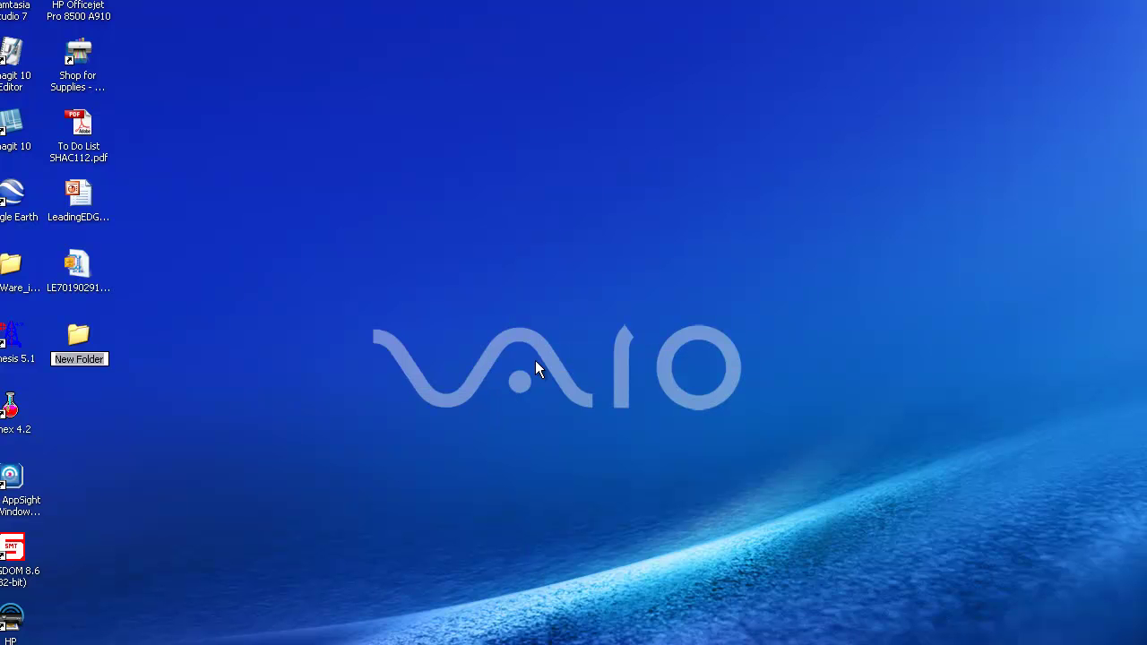
{"action": "type", "text": "Ch"}
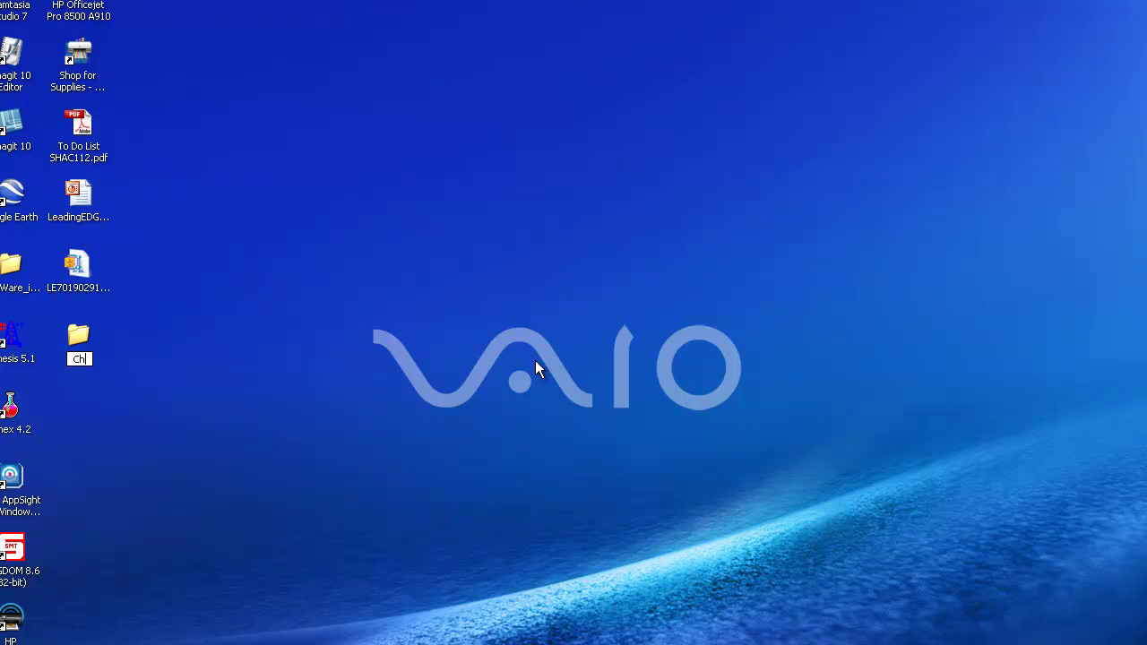
{"action": "type", "text": "ristian_Island"}
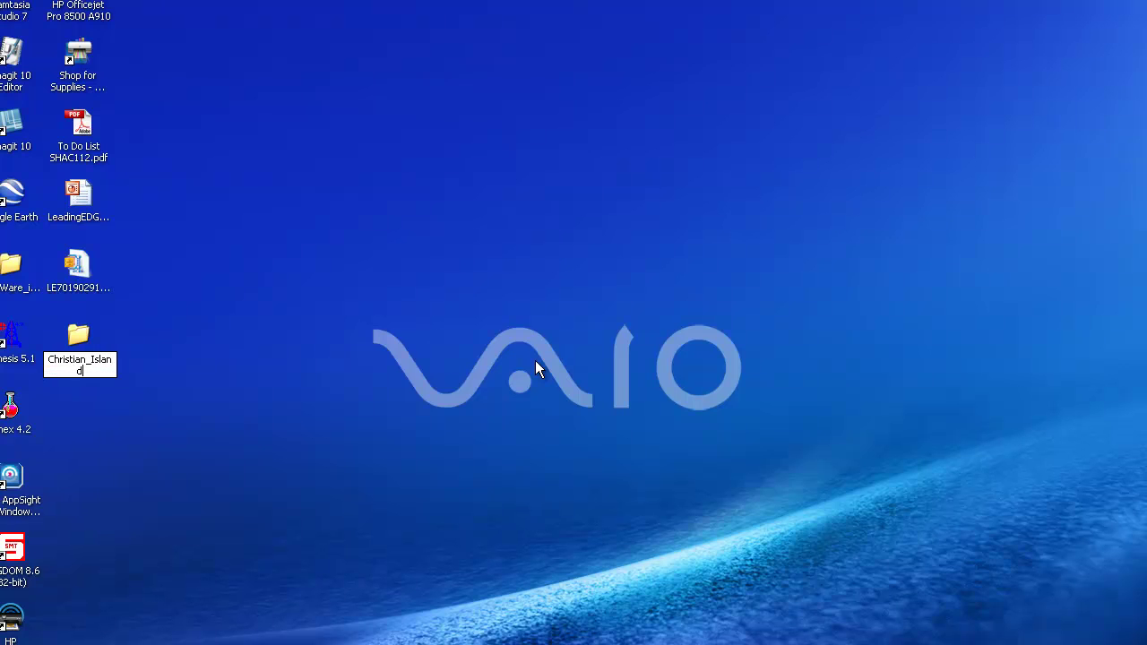
{"action": "key", "text": "Return"}
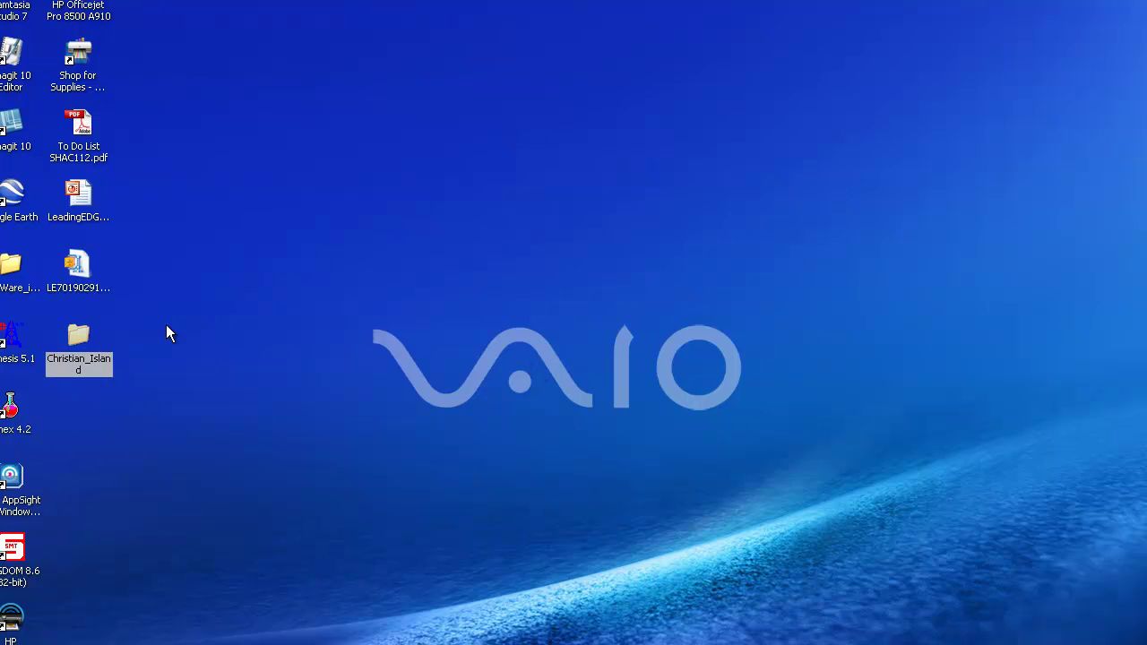
{"action": "left_click", "coordinate": [81, 267]}
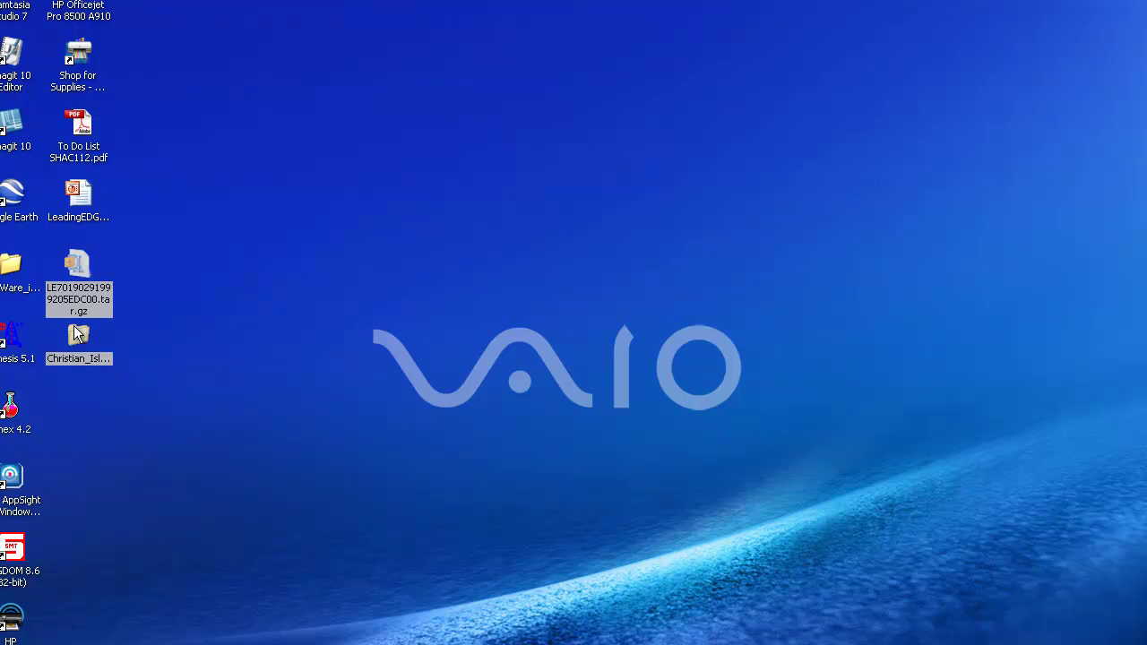
{"action": "left_click_drag", "start_coordinate": [78, 339], "coordinate": [79, 340]}
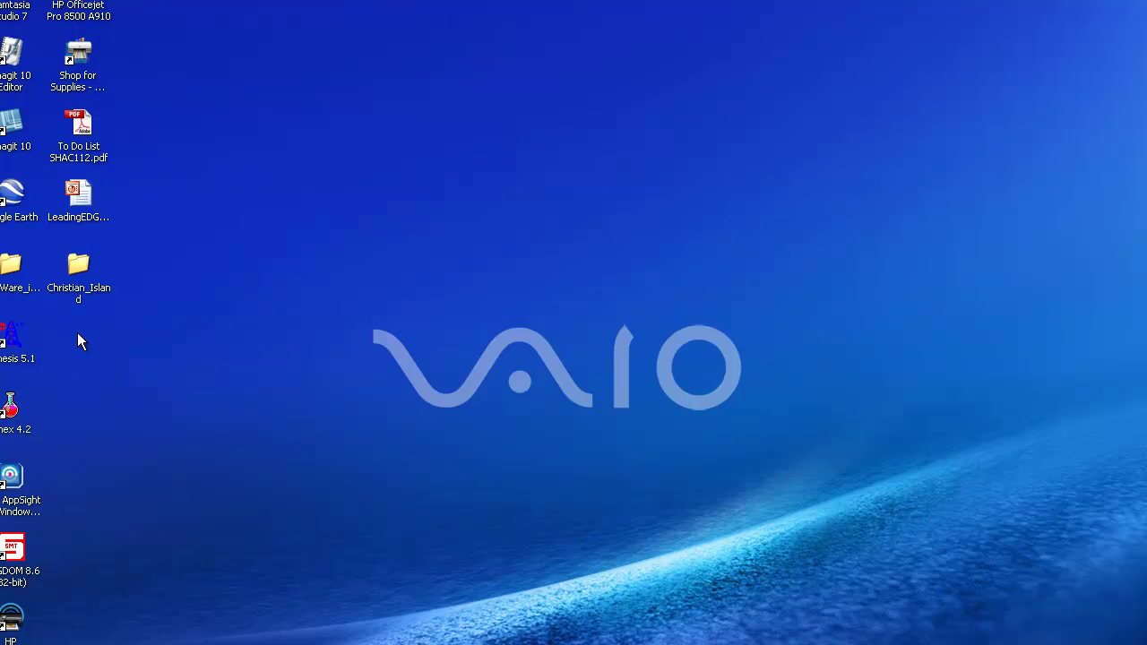
{"action": "double_click", "coordinate": [81, 264]}
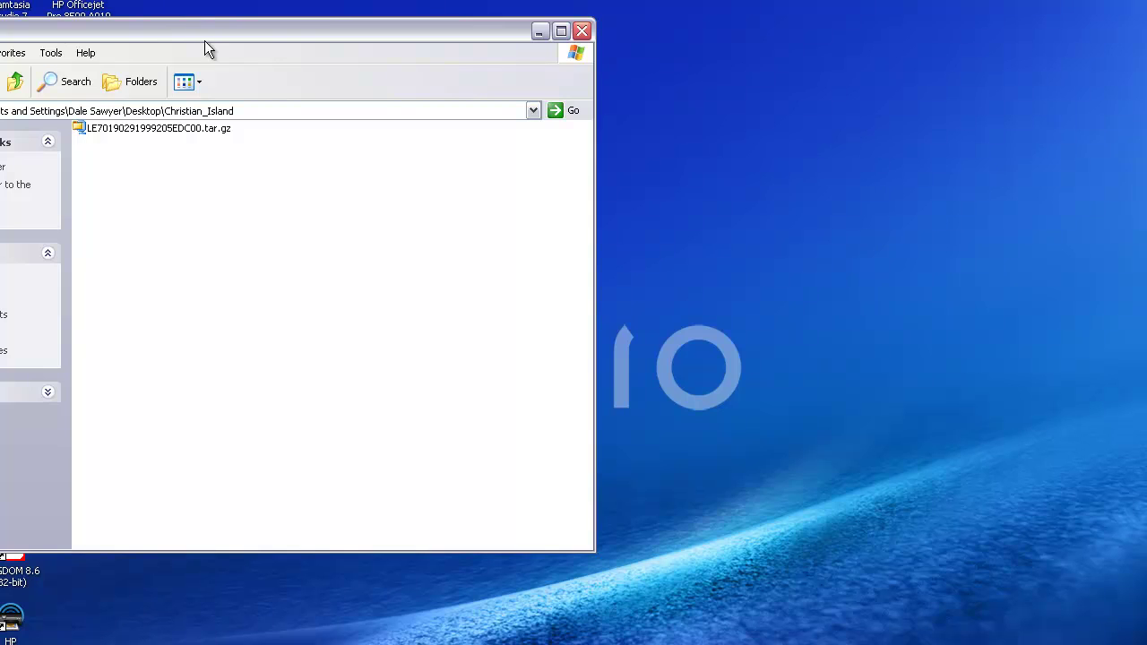
{"action": "left_click_drag", "start_coordinate": [194, 34], "coordinate": [373, 45]}
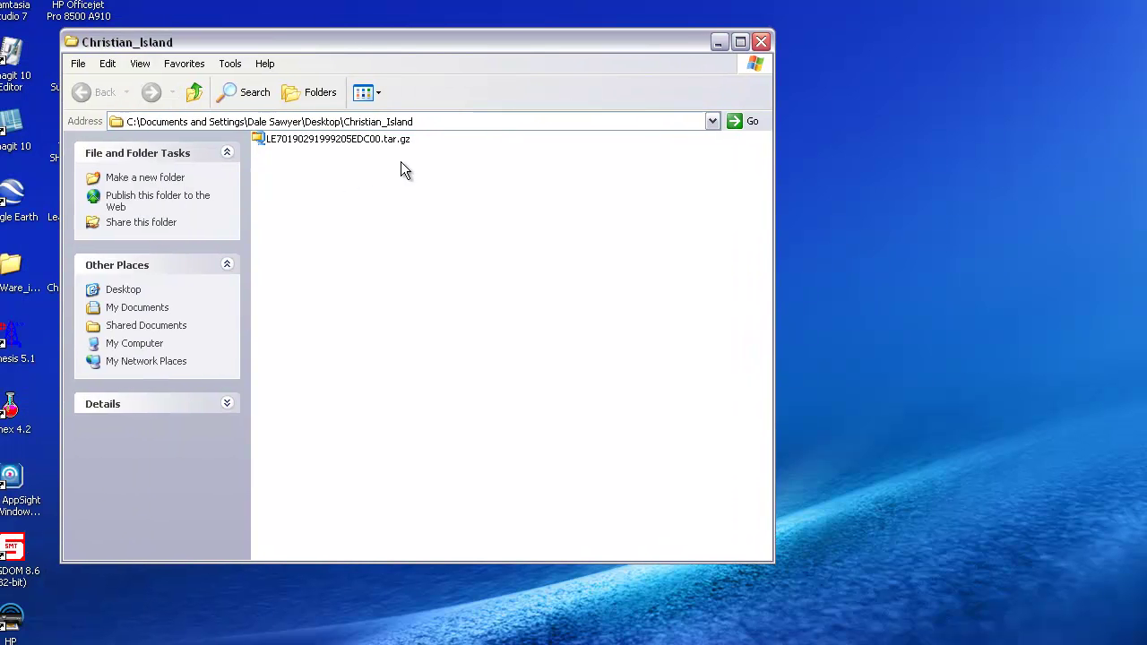
{"action": "double_click", "coordinate": [259, 140]}
{"action": "right_click", "coordinate": [261, 139]}
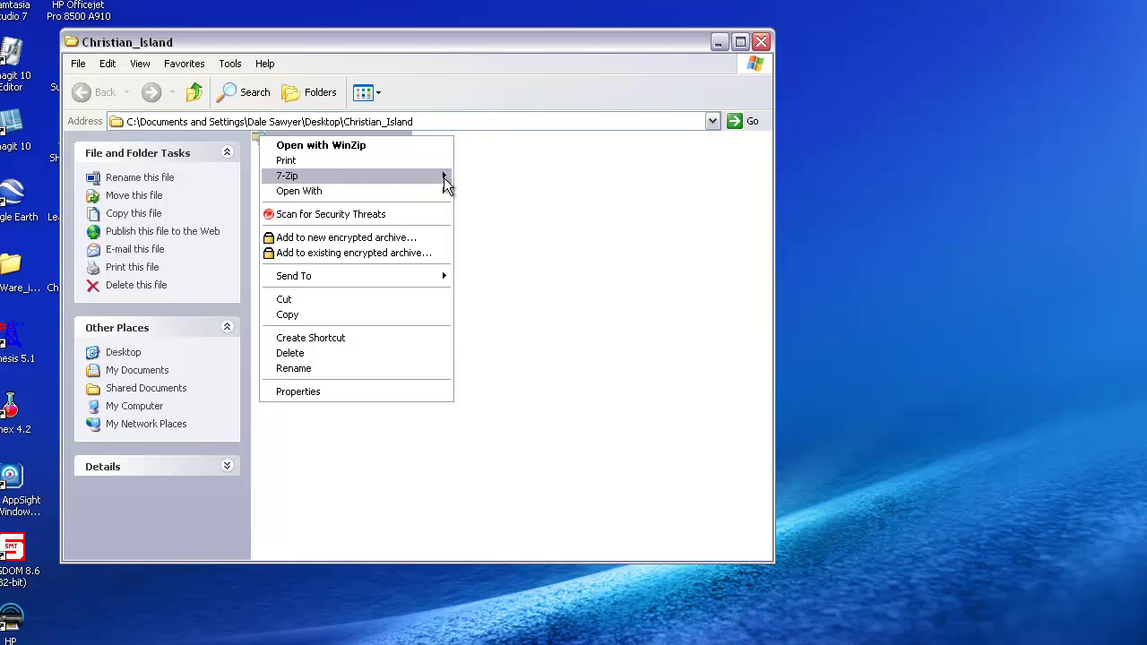
{"action": "mouse_move", "coordinate": [442, 176]}
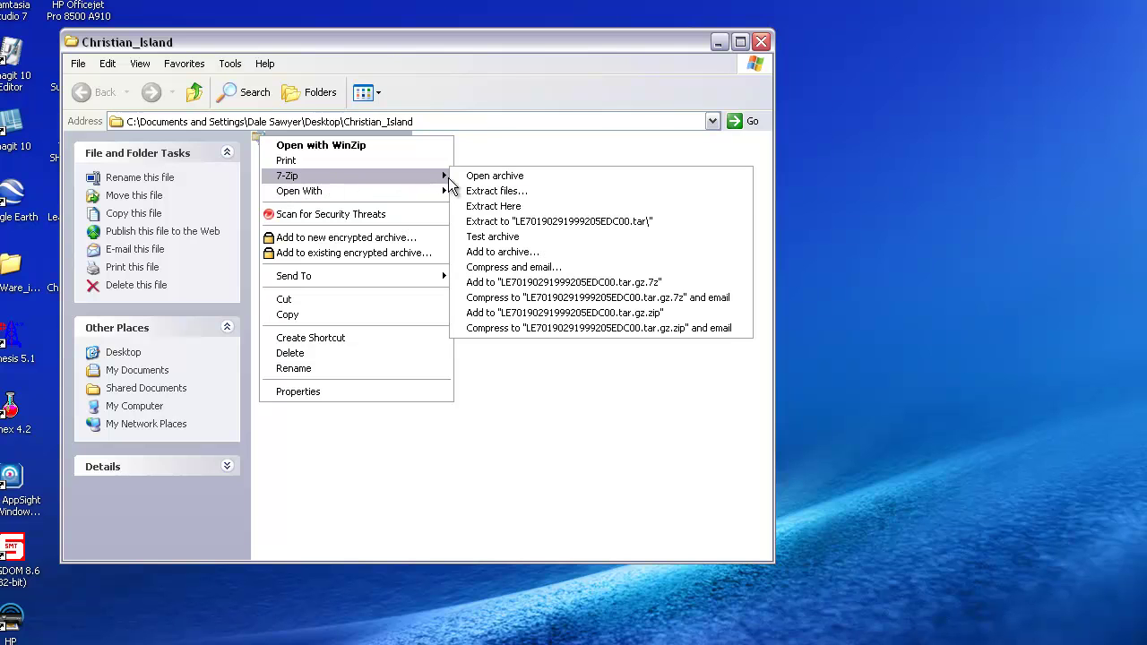
{"action": "left_click", "coordinate": [496, 207]}
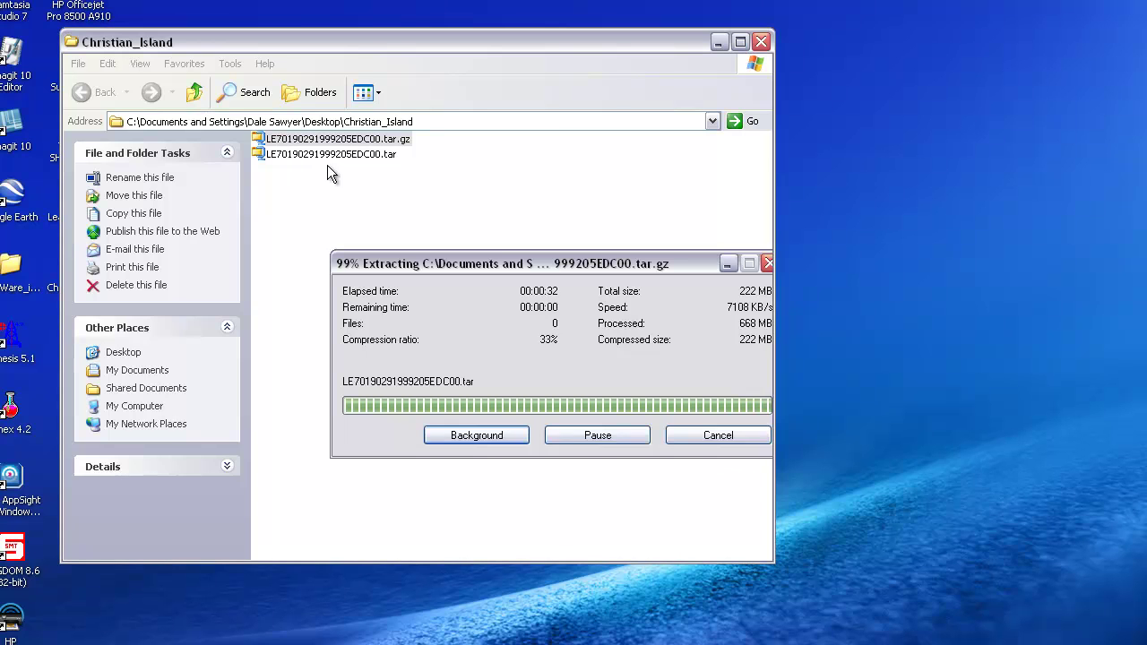
{"action": "right_click", "coordinate": [261, 155]}
{"action": "mouse_move", "coordinate": [324, 193]}
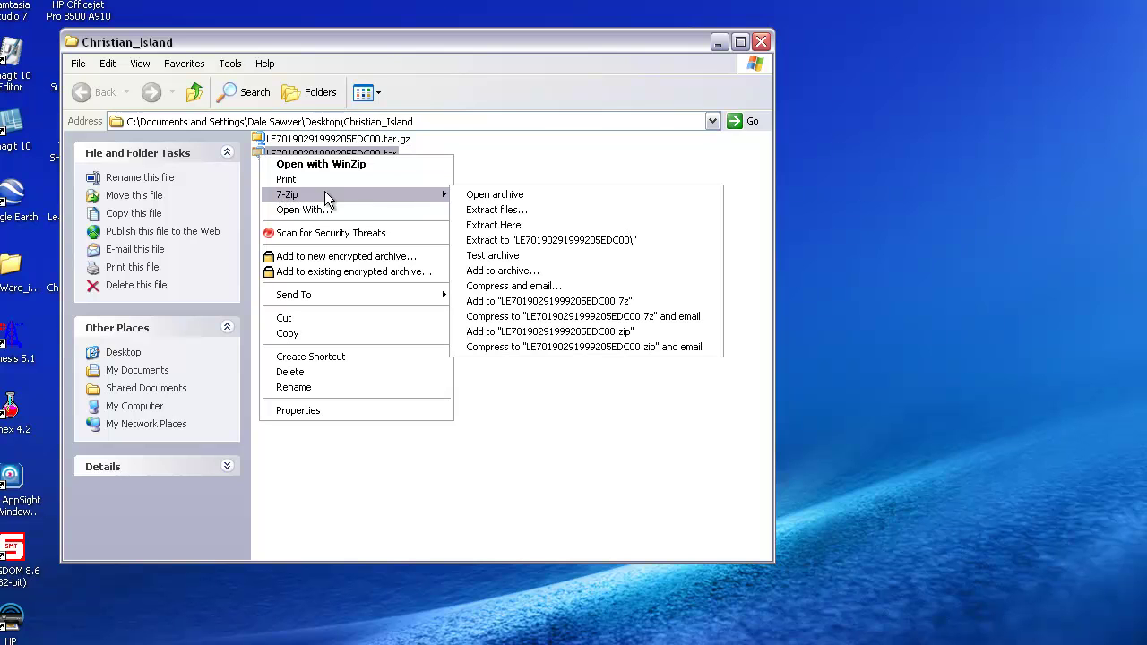
{"action": "left_click", "coordinate": [496, 225]}
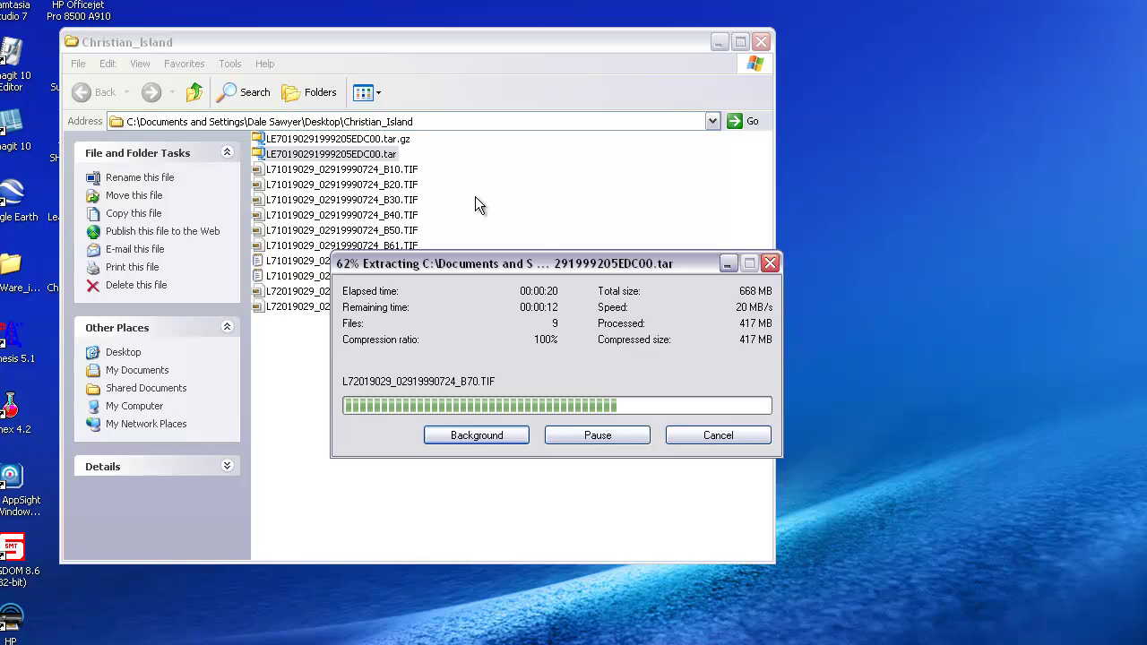
Move the extraction progress window aside while the band files finish unpacking
{"action": "left_click_drag", "start_coordinate": [506, 262], "coordinate": [684, 247]}
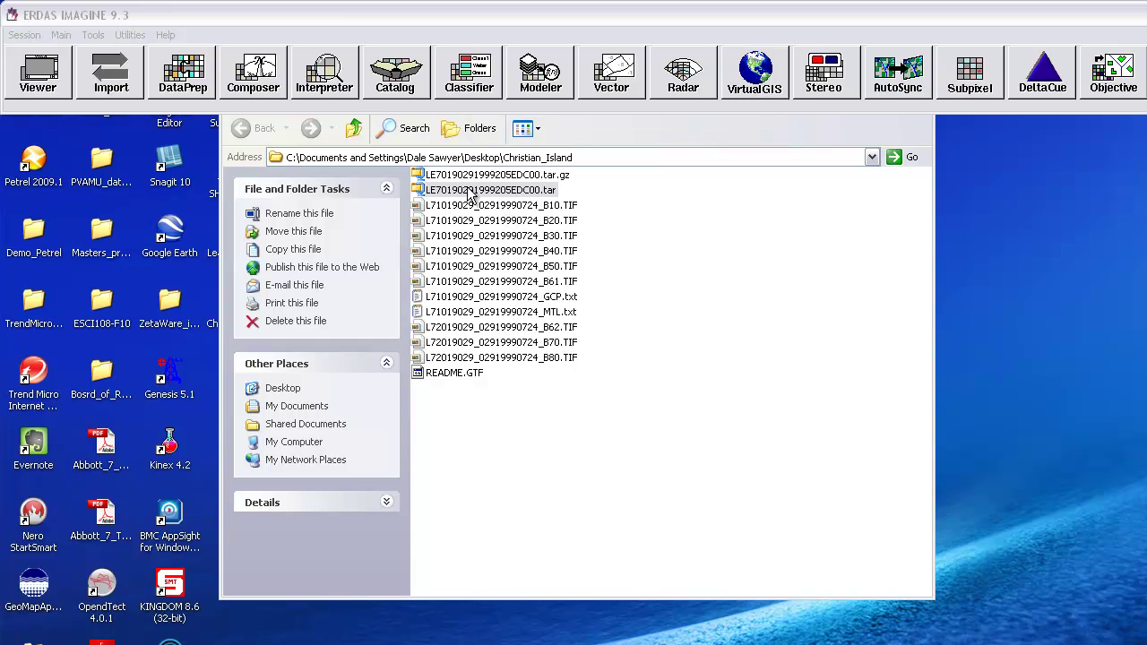
Launch Layer Stack from the Image Interpreter's Utilities tools
{"action": "left_click", "coordinate": [321, 79]}
{"action": "left_click", "coordinate": [321, 79]}
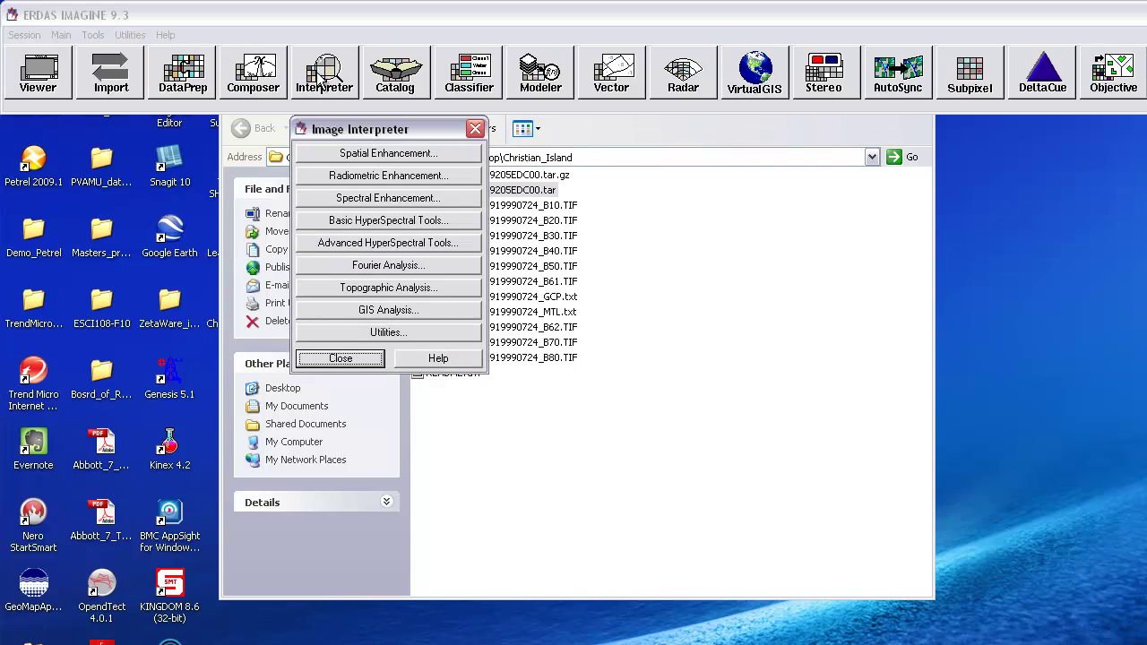
{"action": "left_click", "coordinate": [416, 331]}
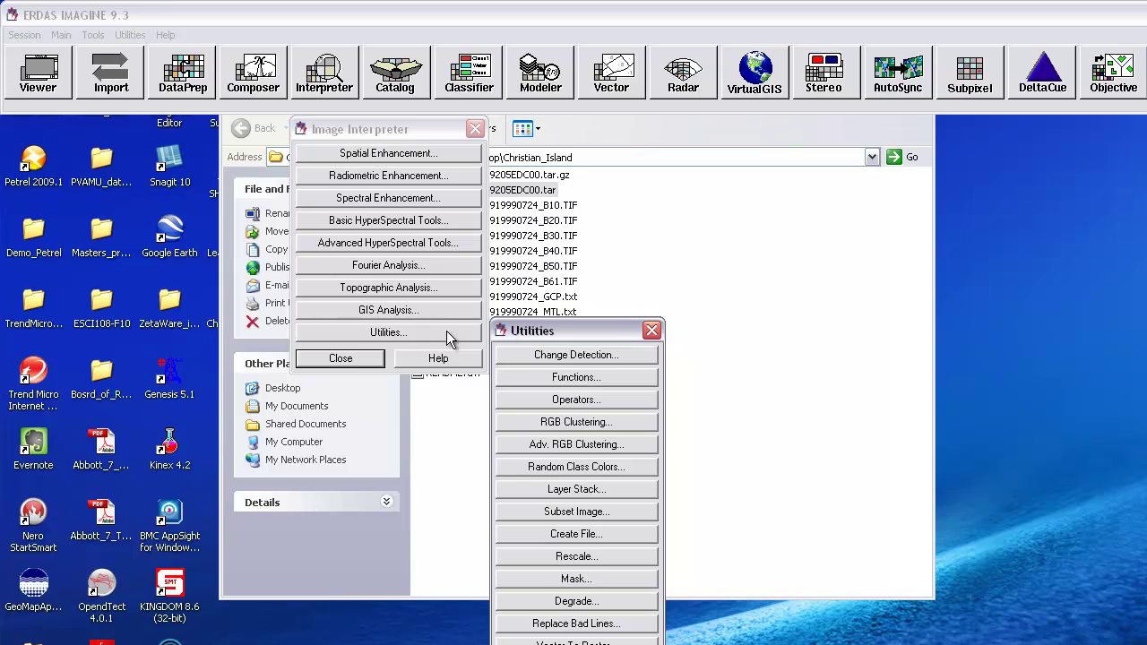
{"action": "left_click_drag", "start_coordinate": [611, 331], "coordinate": [711, 56]}
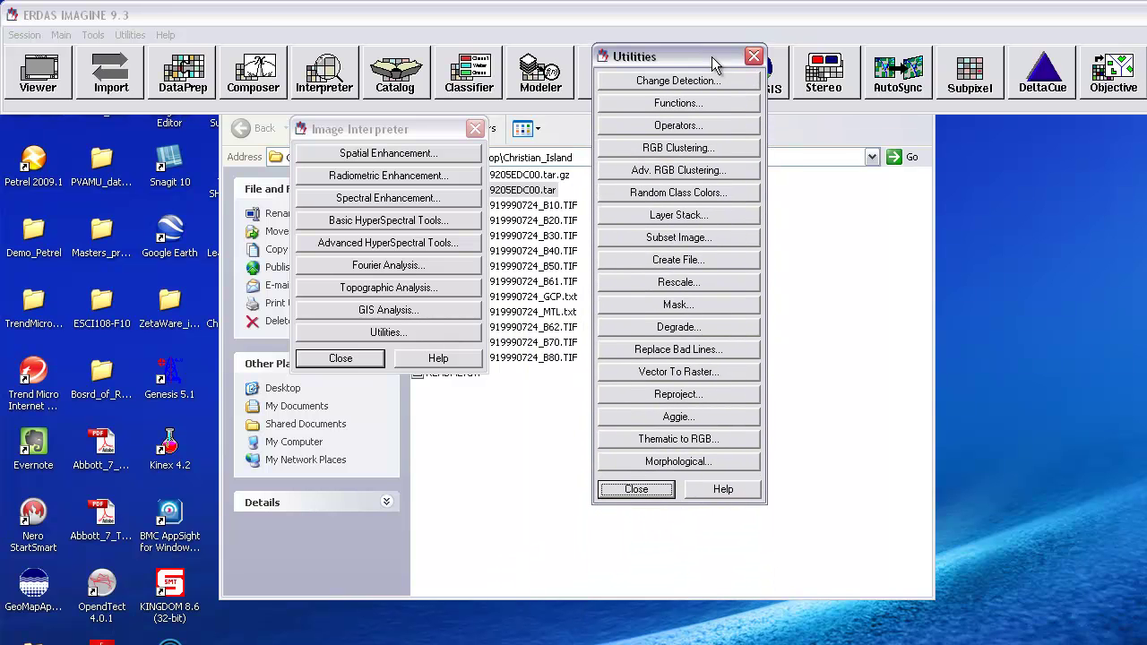
{"action": "left_click", "coordinate": [716, 215]}
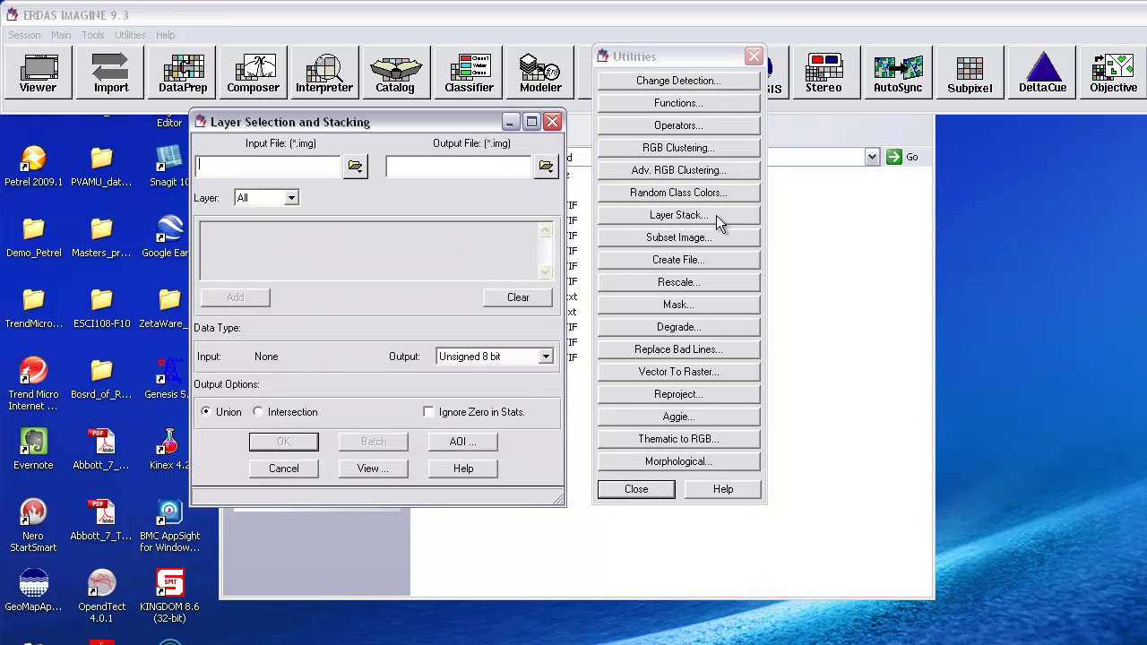
Close Utilities, Image Interpreter and the Christian_Island window, keeping Layer Selection and Stacking open
{"action": "left_click", "coordinate": [754, 57]}
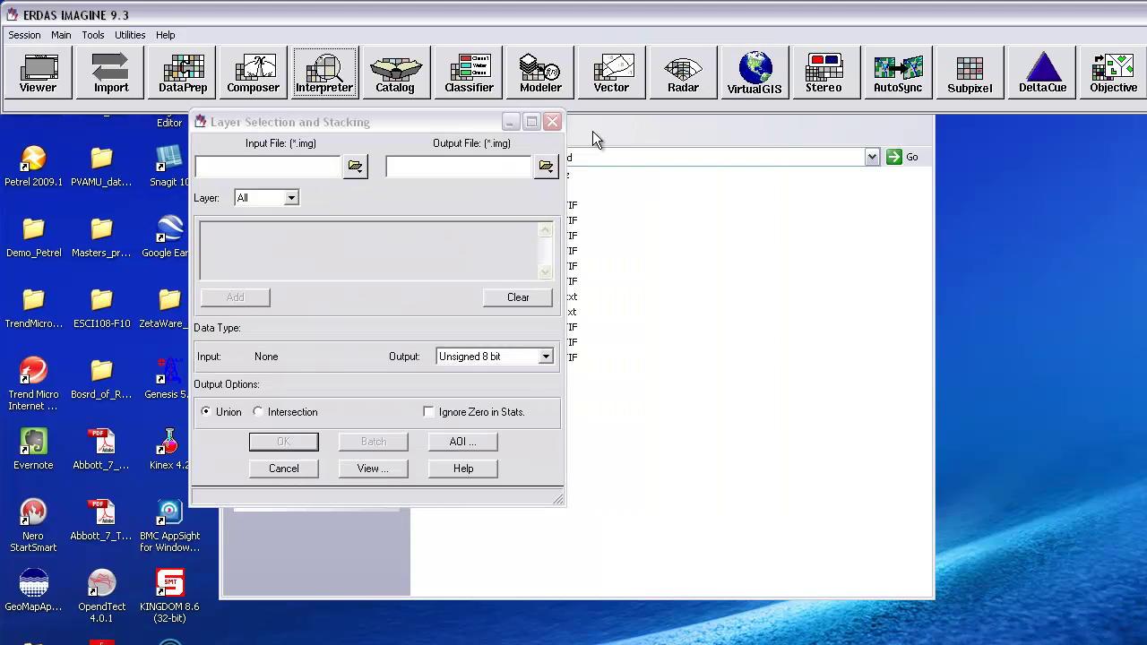
{"action": "left_click_drag", "start_coordinate": [461, 121], "coordinate": [623, 216]}
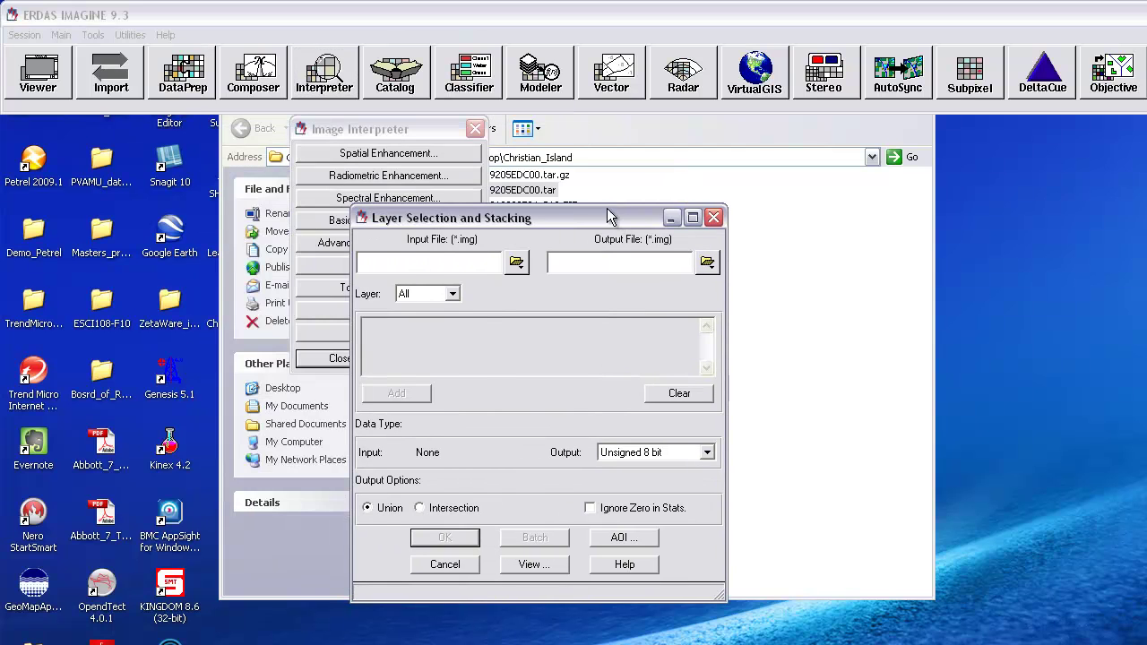
{"action": "left_click", "coordinate": [474, 128]}
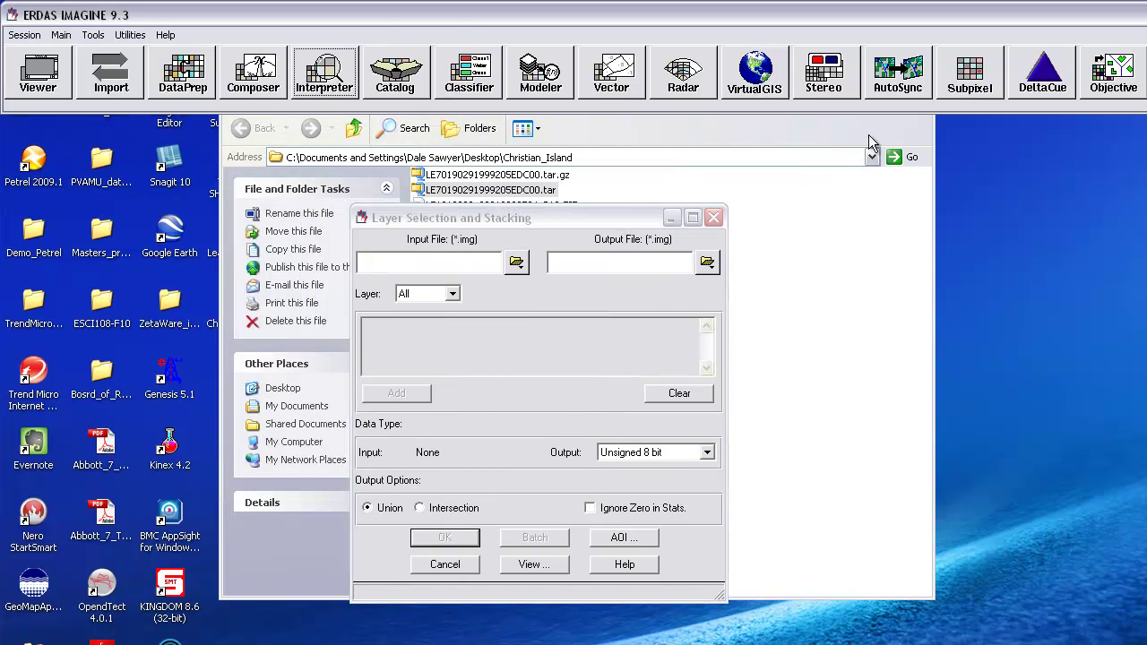
{"action": "left_click", "coordinate": [869, 134]}
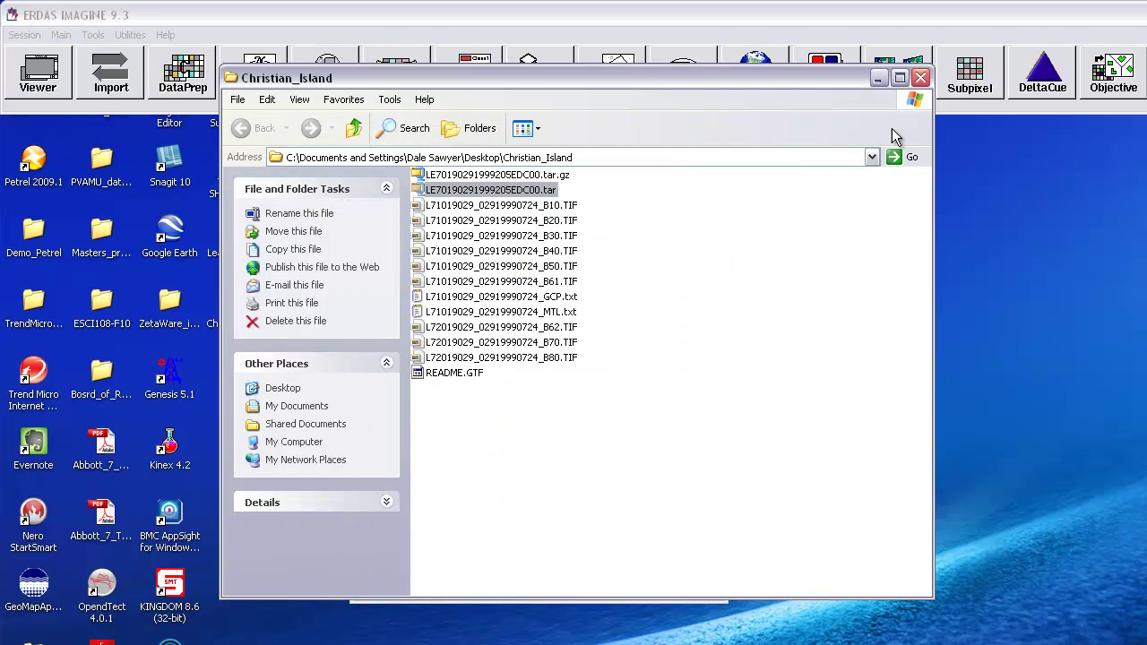
{"action": "left_click", "coordinate": [920, 78]}
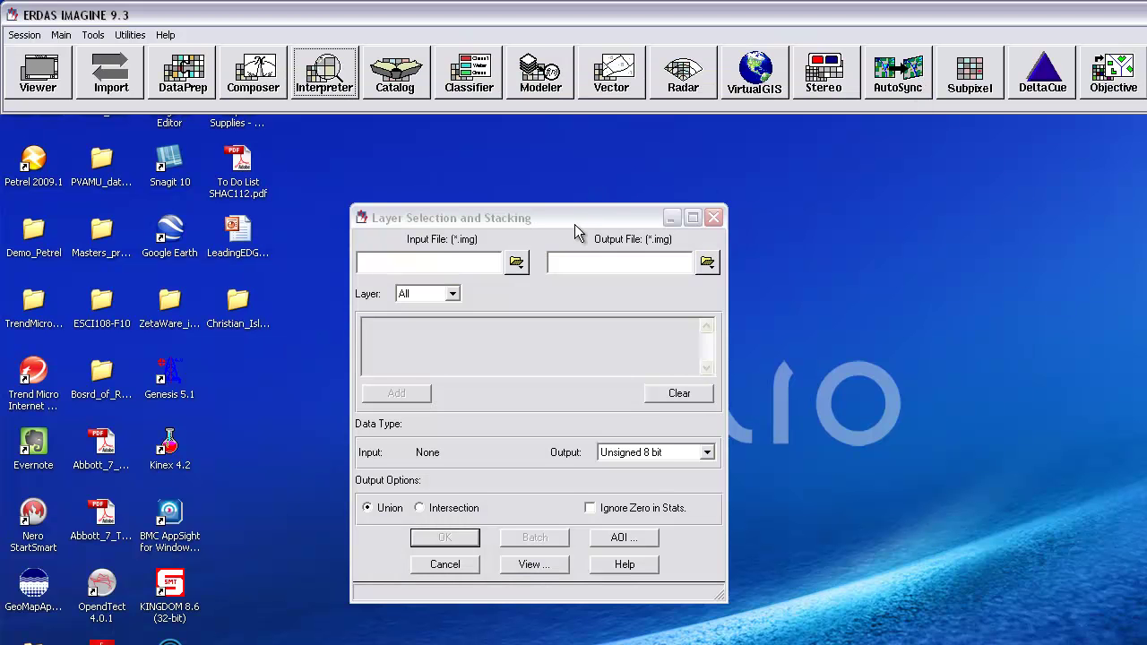
{"action": "left_click_drag", "start_coordinate": [574, 224], "coordinate": [569, 140]}
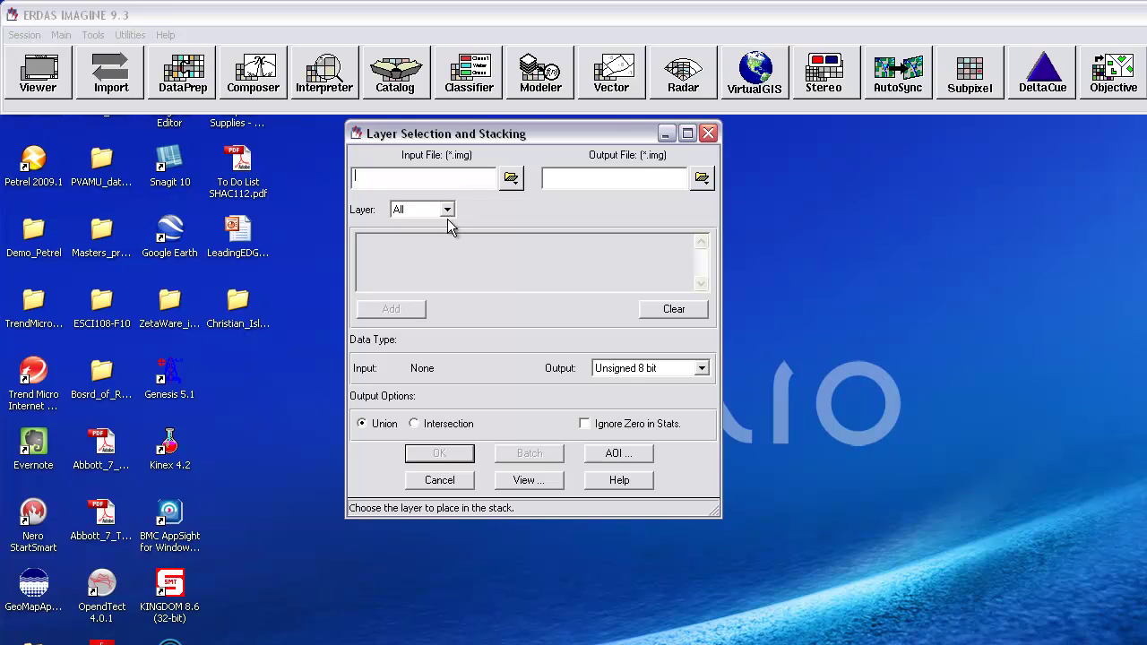
Browse the input file dialog to Desktop > Christian_Island and open the Files of type list
{"action": "left_click", "coordinate": [510, 177]}
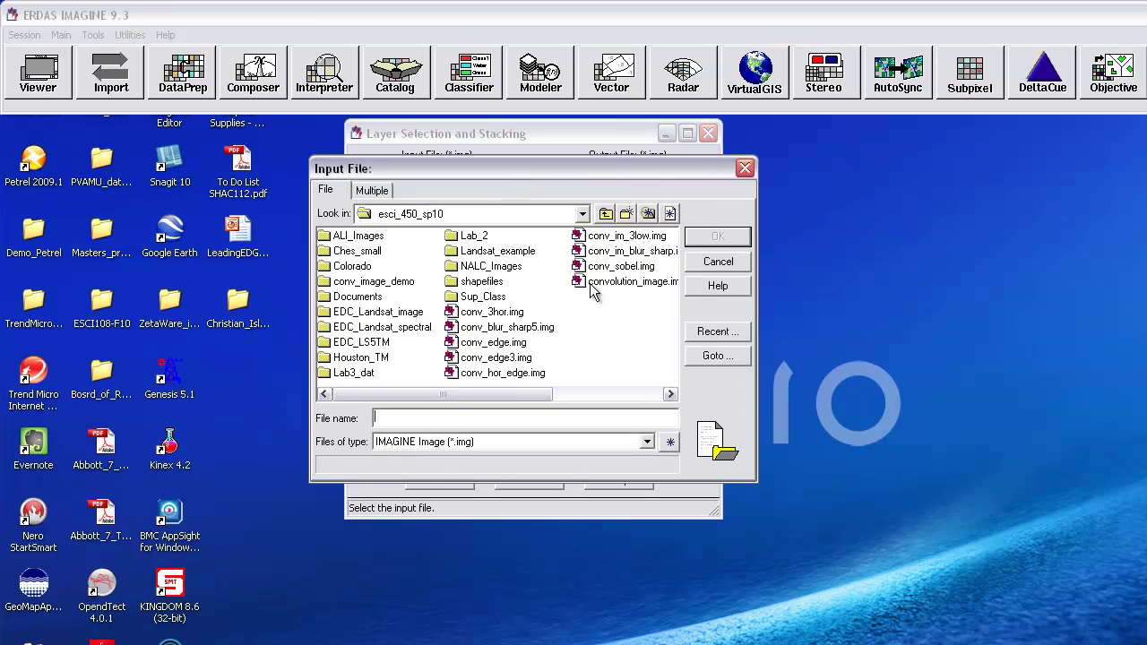
{"action": "left_click", "coordinate": [605, 215]}
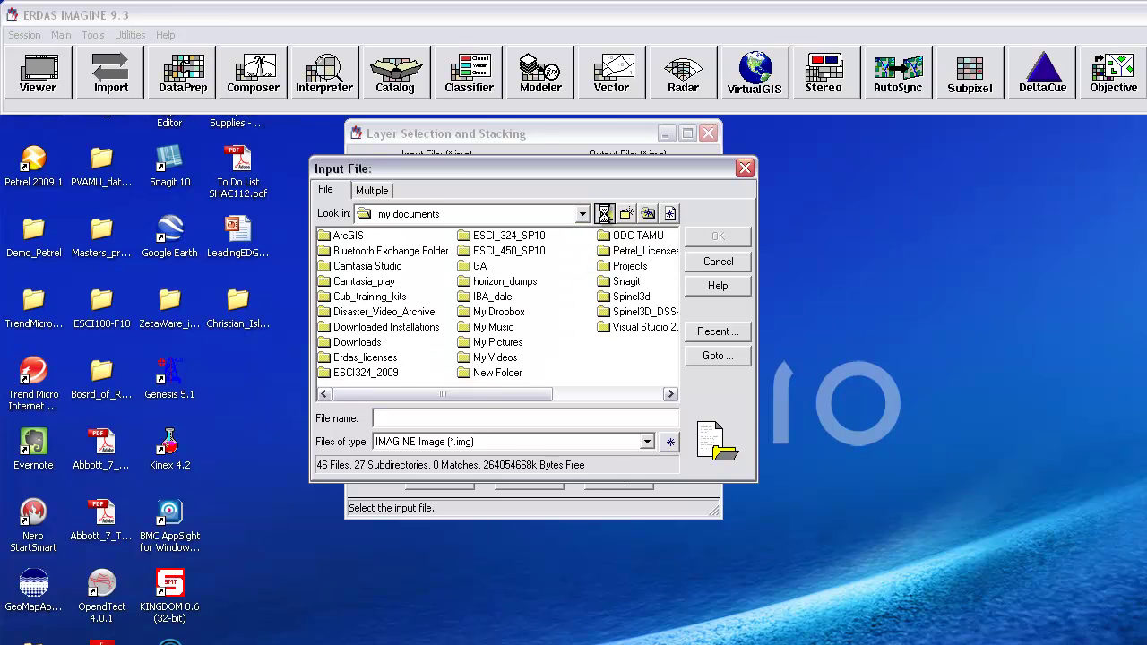
{"action": "left_click", "coordinate": [605, 215]}
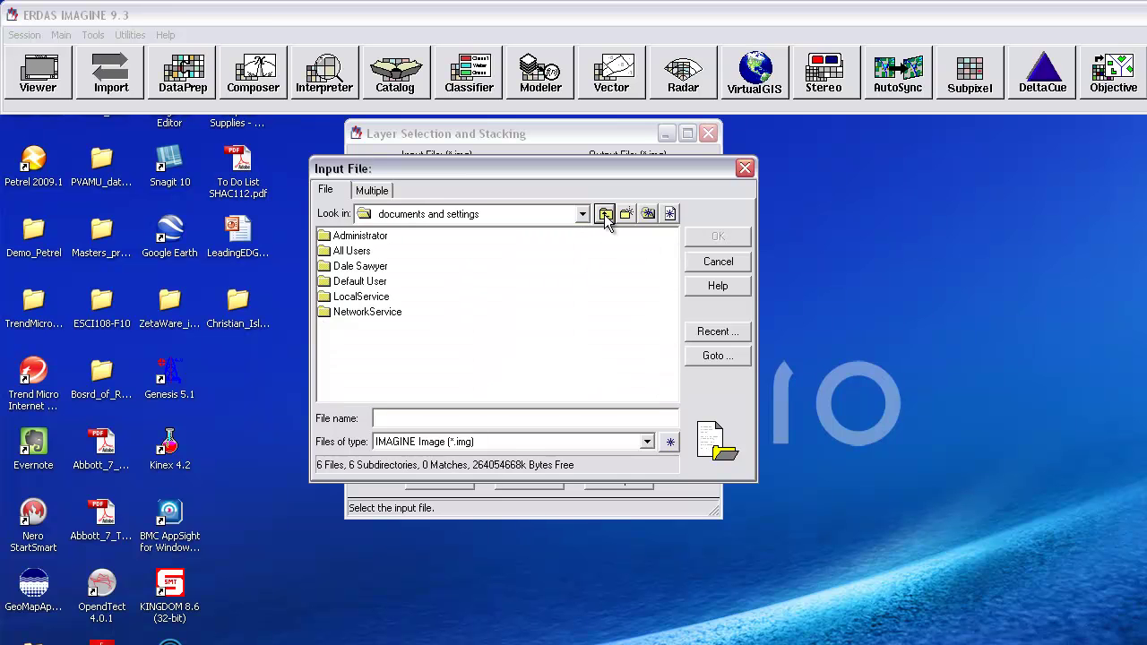
{"action": "double_click", "coordinate": [359, 267]}
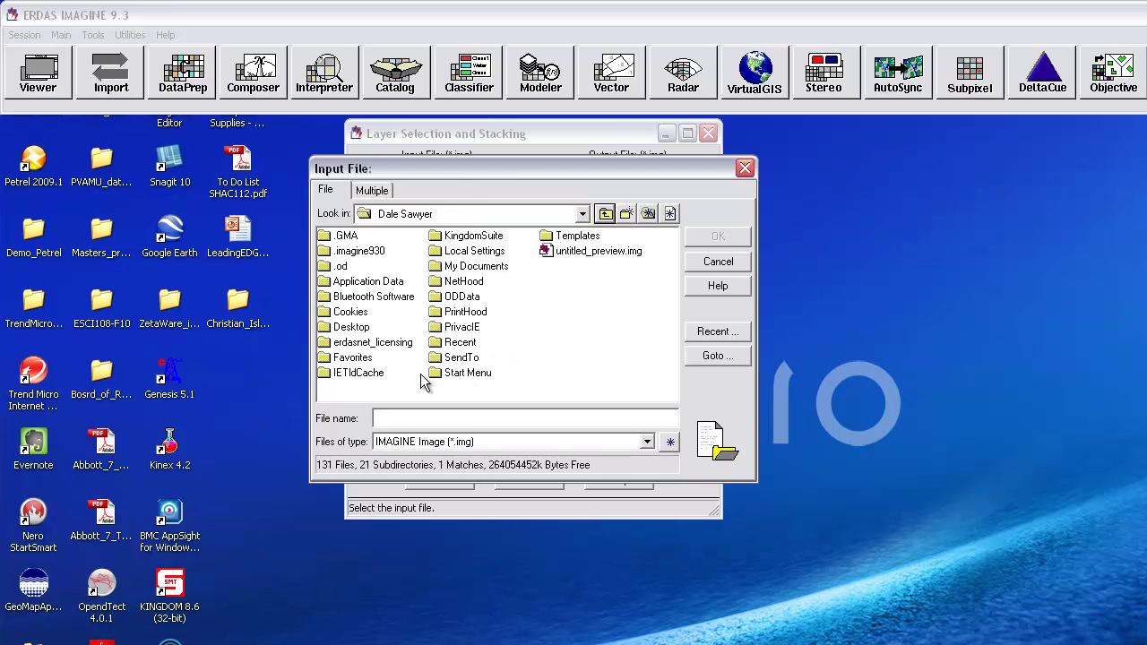
{"action": "left_click", "coordinate": [352, 328]}
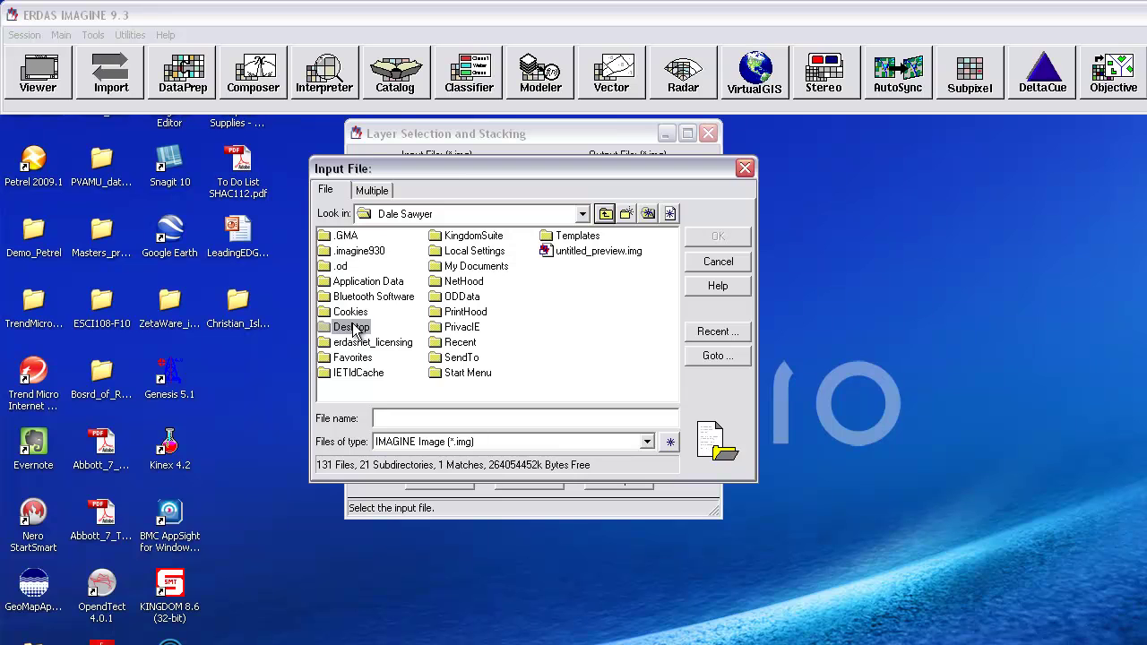
{"action": "double_click", "coordinate": [350, 330]}
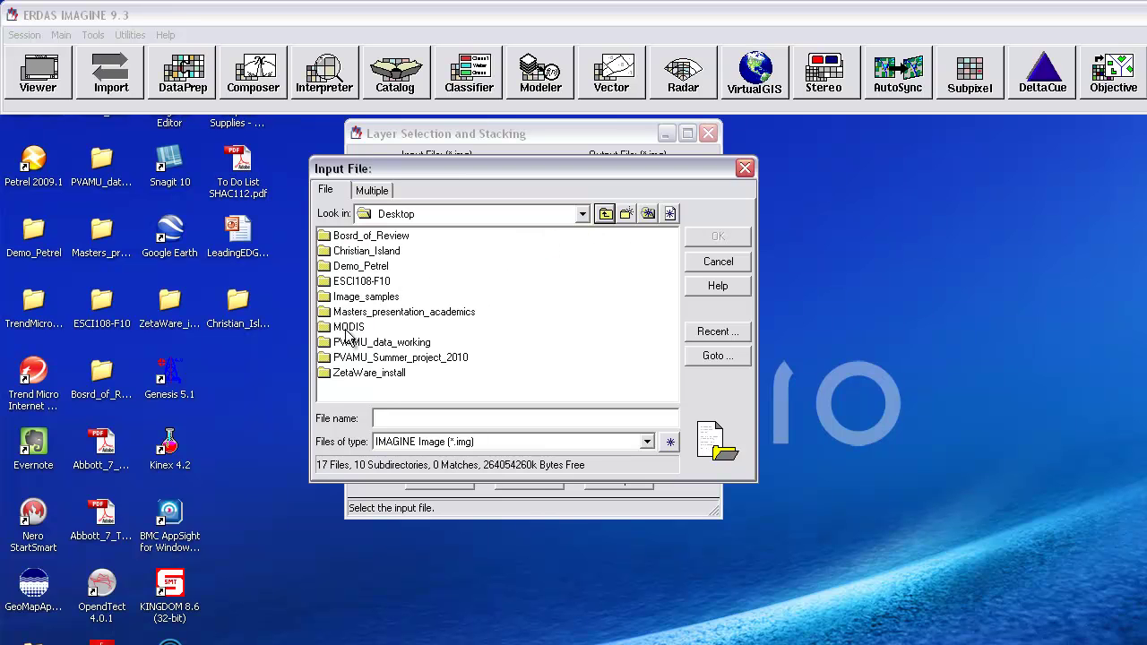
{"action": "double_click", "coordinate": [363, 251]}
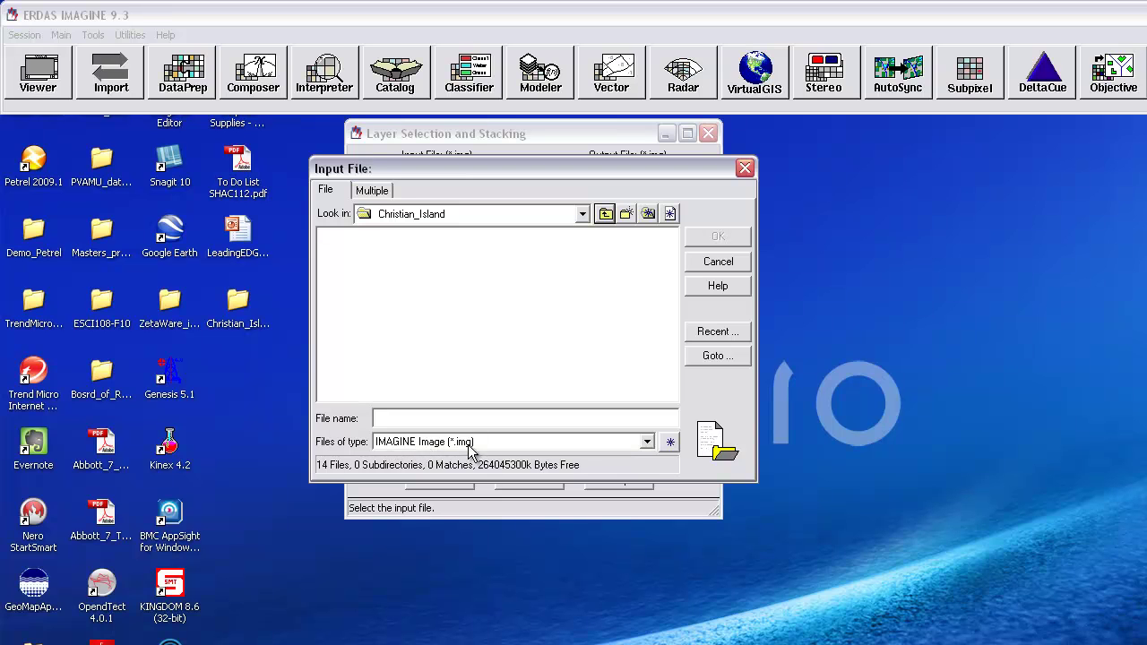
{"action": "left_click", "coordinate": [647, 443]}
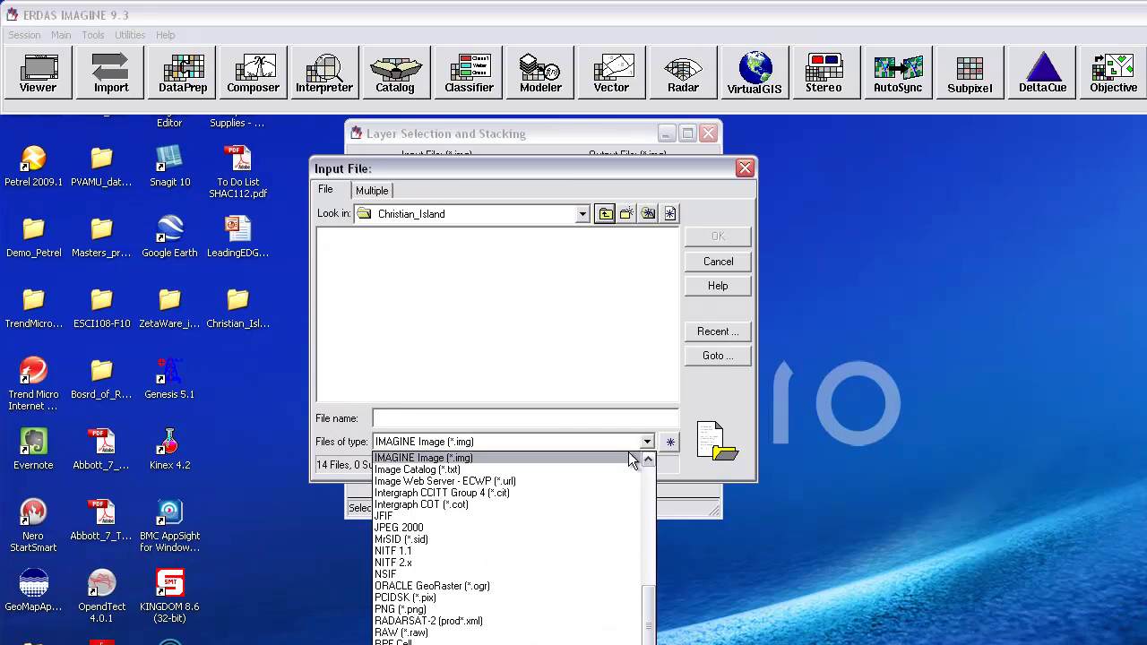
{"action": "scroll", "coordinate": [531, 593], "scroll_direction": "down", "scroll_amount": 4}
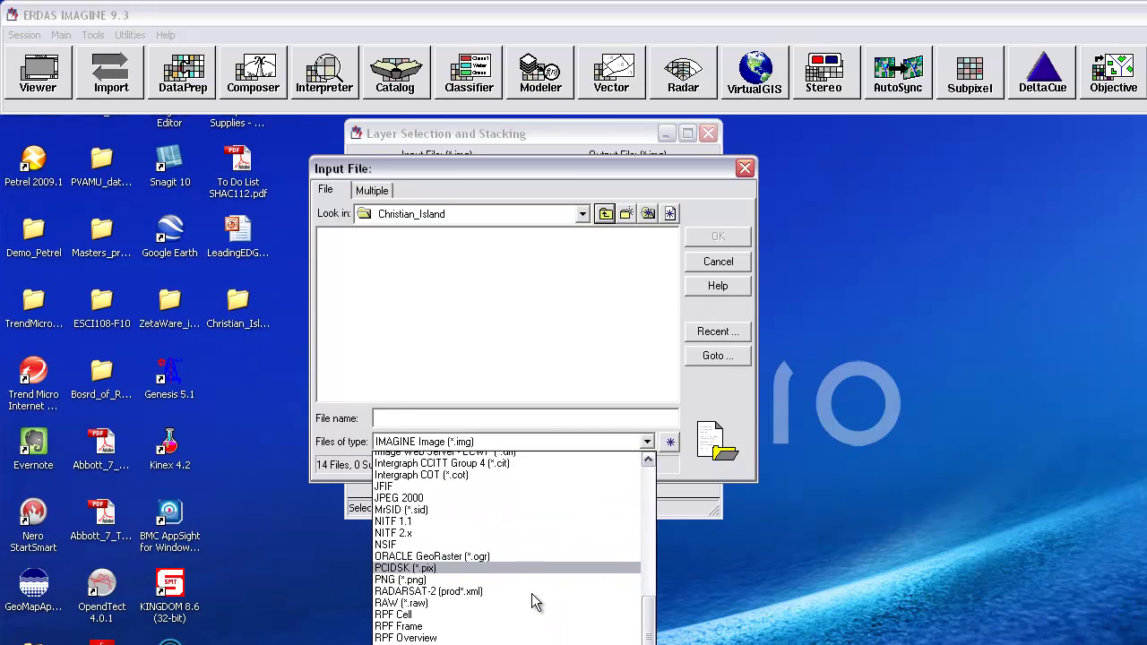
{"action": "scroll", "coordinate": [426, 618], "scroll_direction": "down", "scroll_amount": 1}
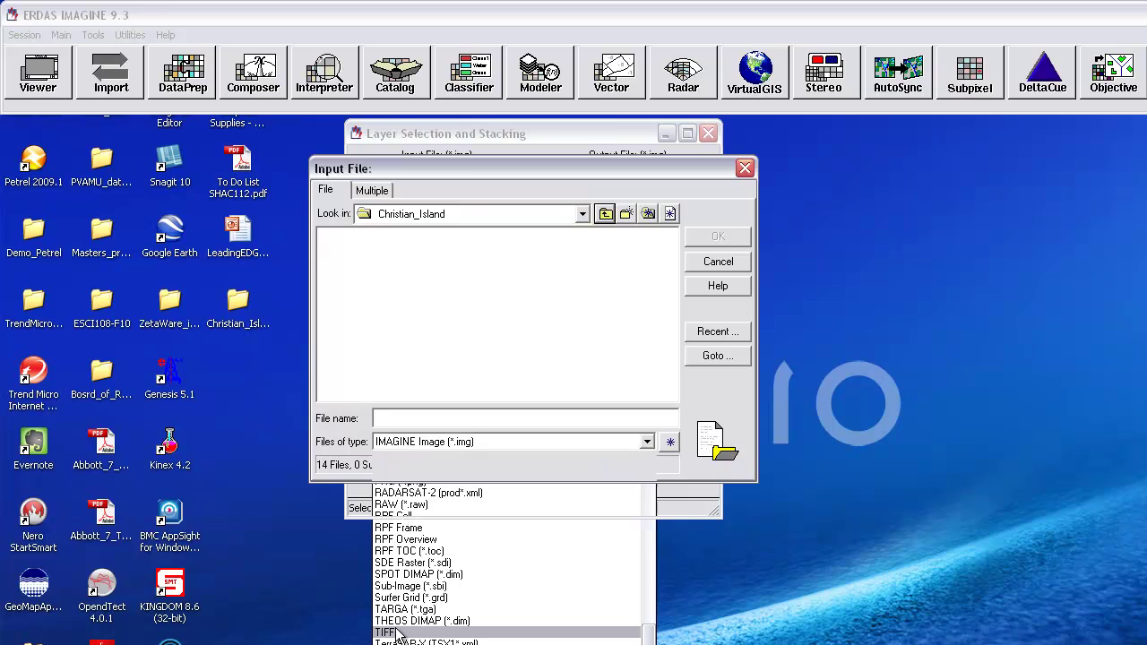
Switch Files of type to TIFF and add the B10 and B20 band TIFFs
{"action": "left_click", "coordinate": [423, 629]}
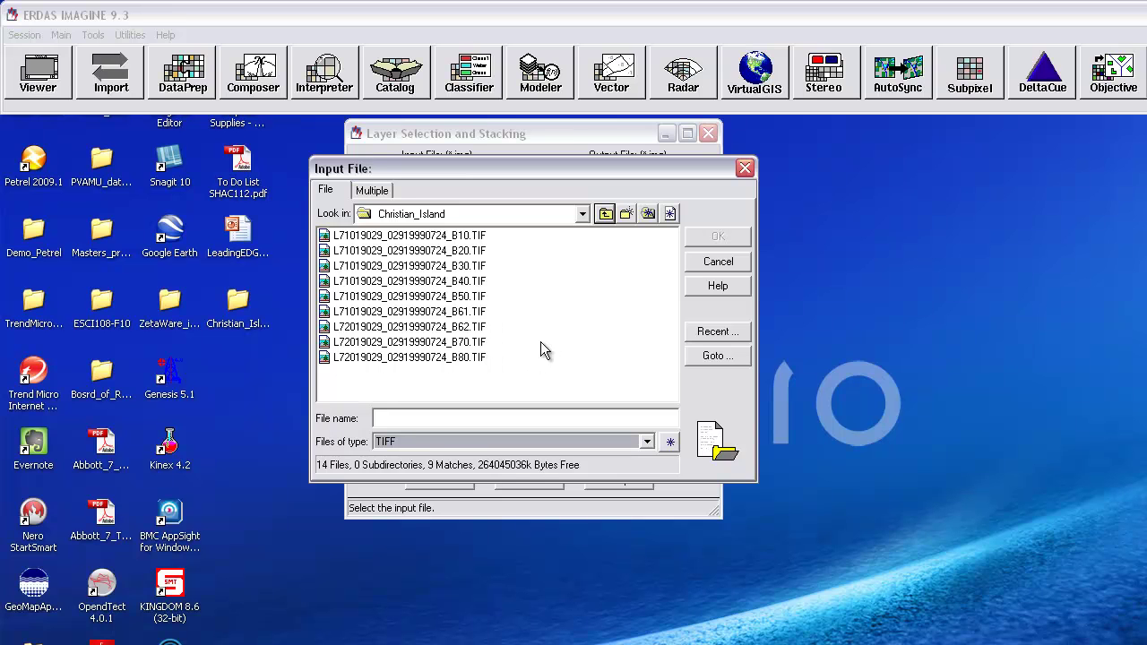
{"action": "left_click", "coordinate": [418, 236]}
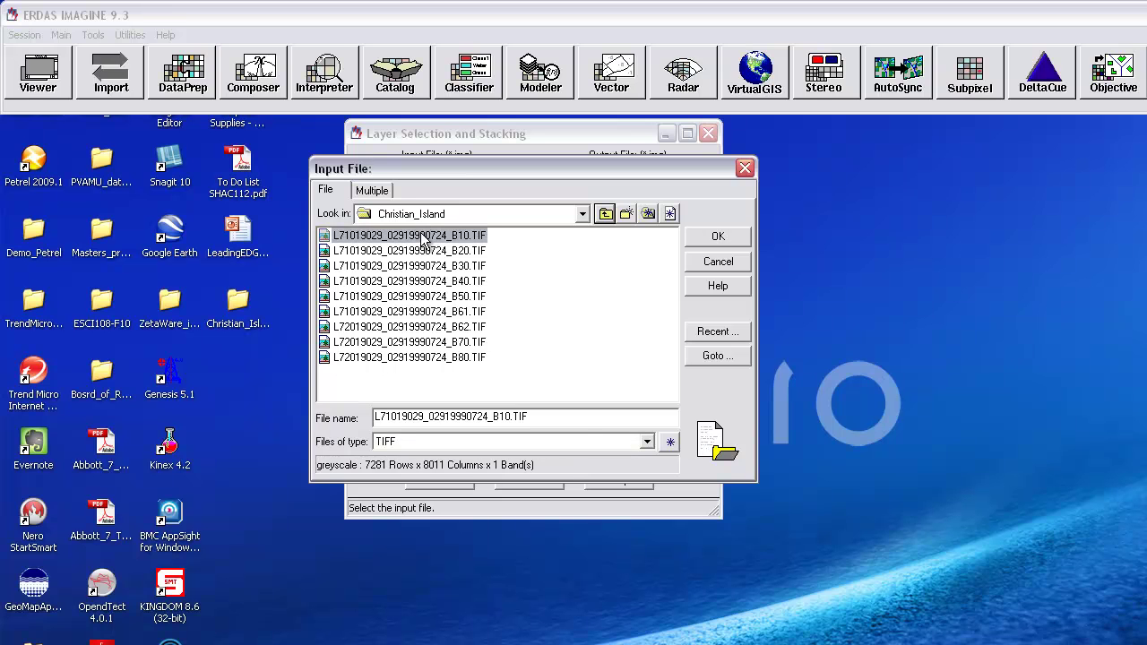
{"action": "double_click", "coordinate": [420, 235]}
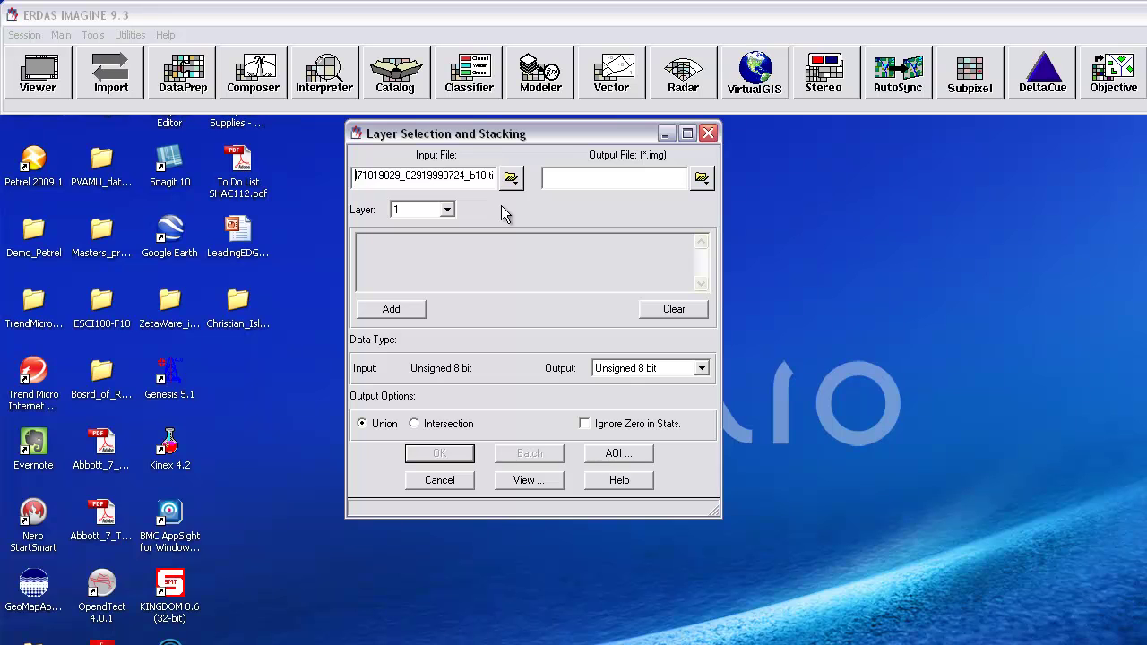
{"action": "left_click", "coordinate": [390, 310]}
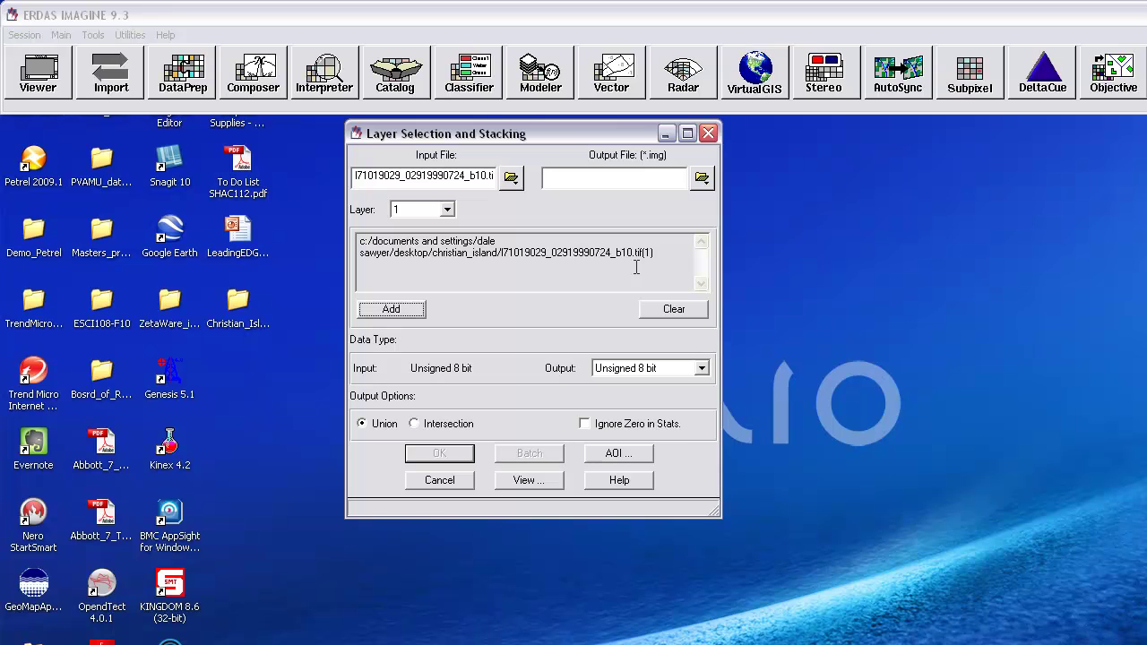
{"action": "left_click", "coordinate": [512, 178]}
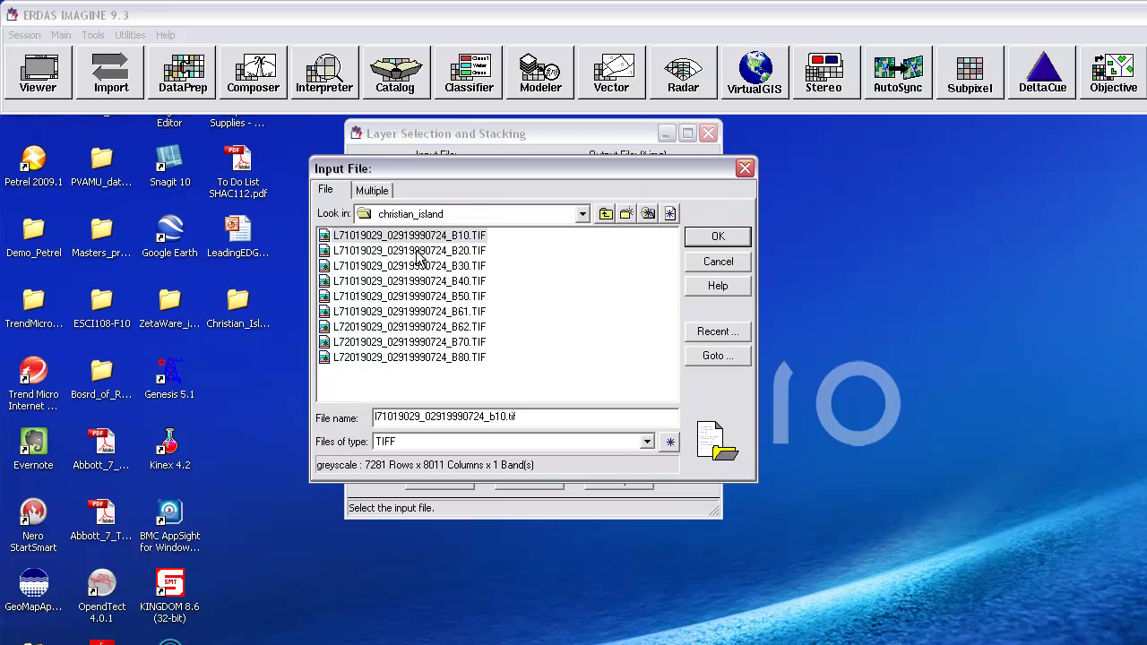
{"action": "double_click", "coordinate": [415, 251]}
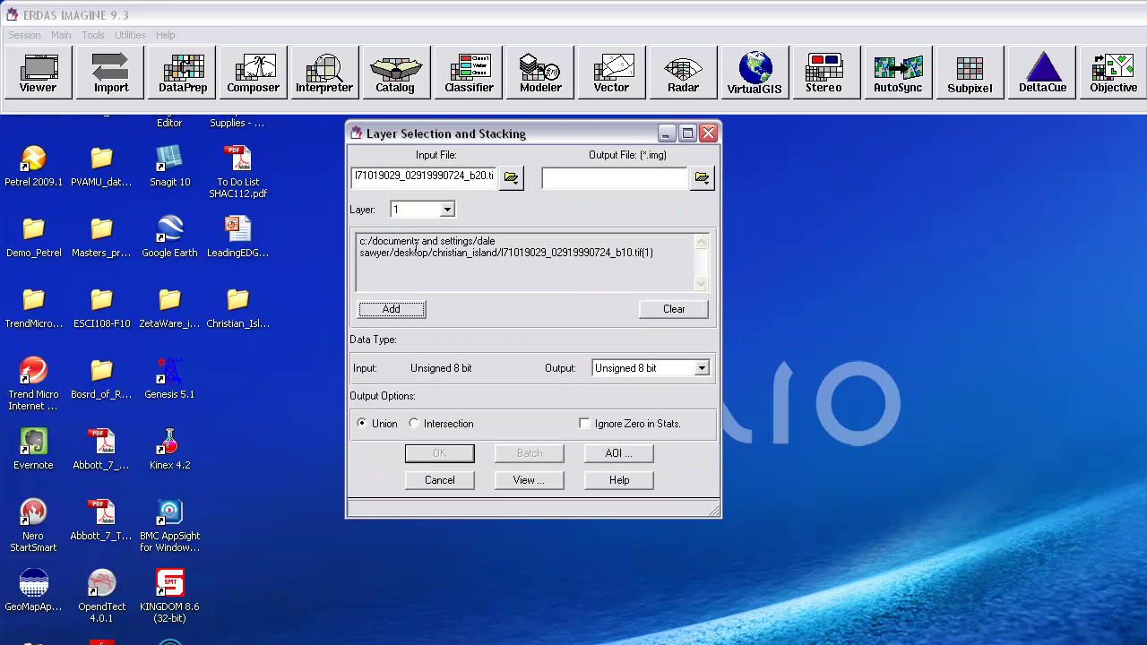
{"action": "left_click", "coordinate": [391, 310]}
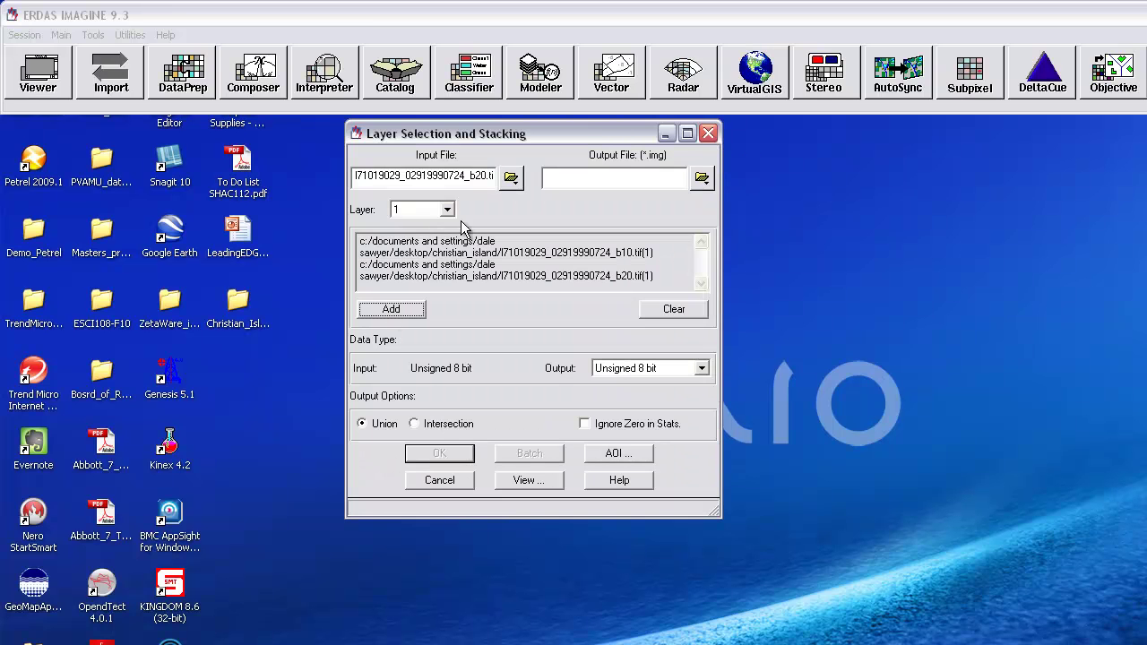
Add the B30 and B70 band TIFFs to the layer stack
{"action": "left_click", "coordinate": [509, 178]}
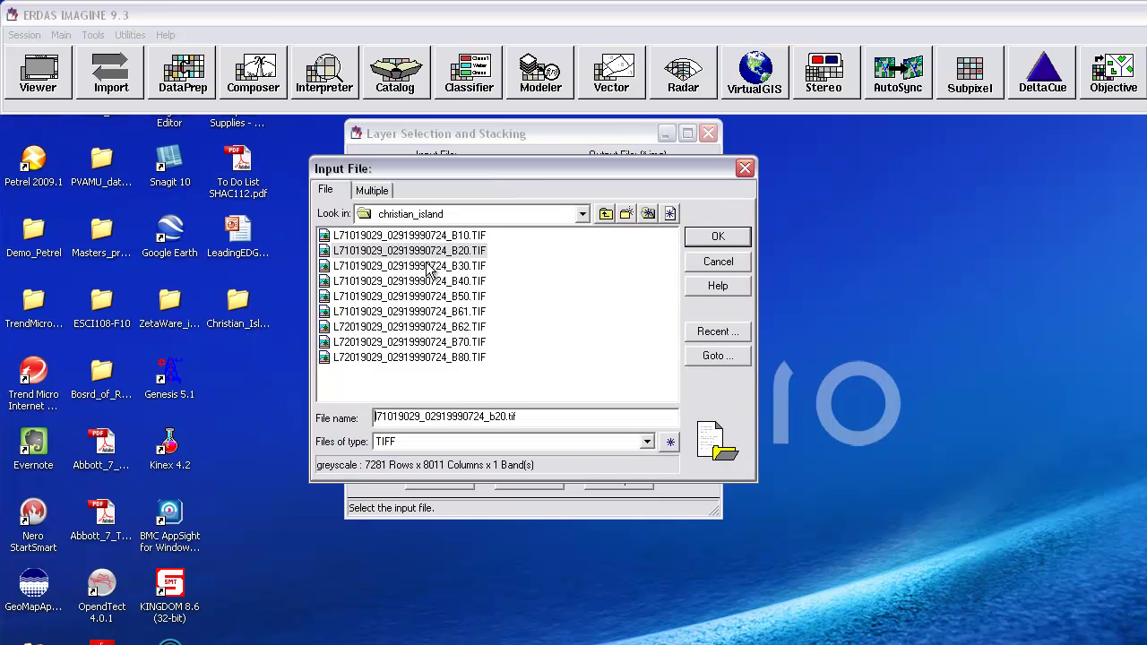
{"action": "double_click", "coordinate": [429, 267]}
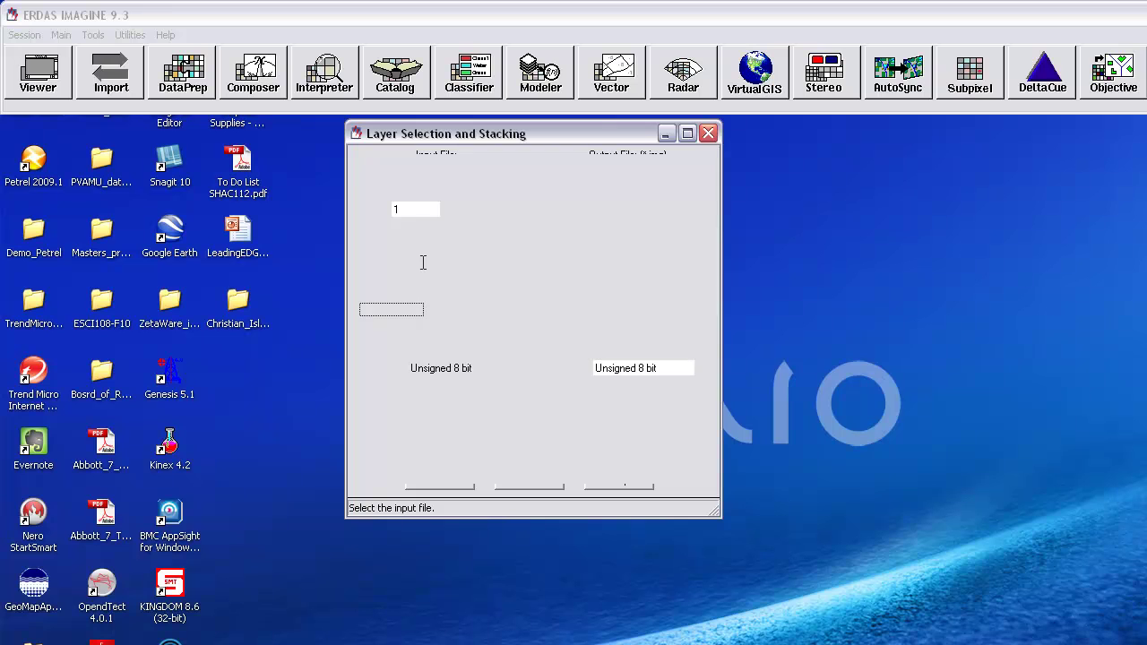
{"action": "left_click", "coordinate": [403, 310]}
{"action": "left_click", "coordinate": [511, 177]}
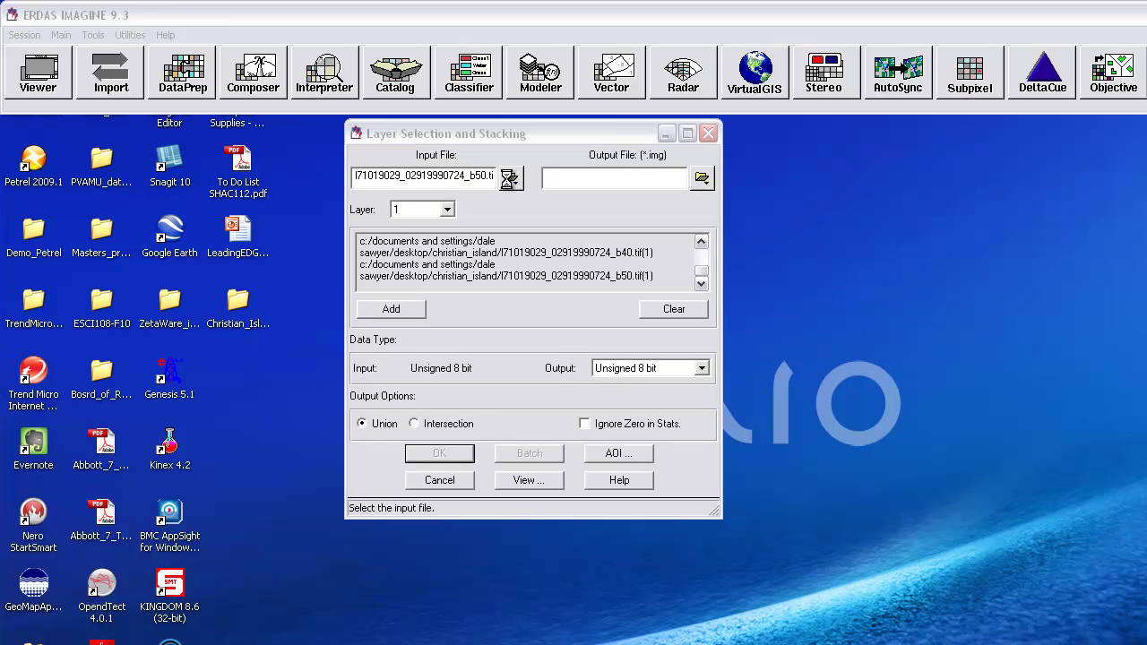
{"action": "left_click", "coordinate": [461, 342]}
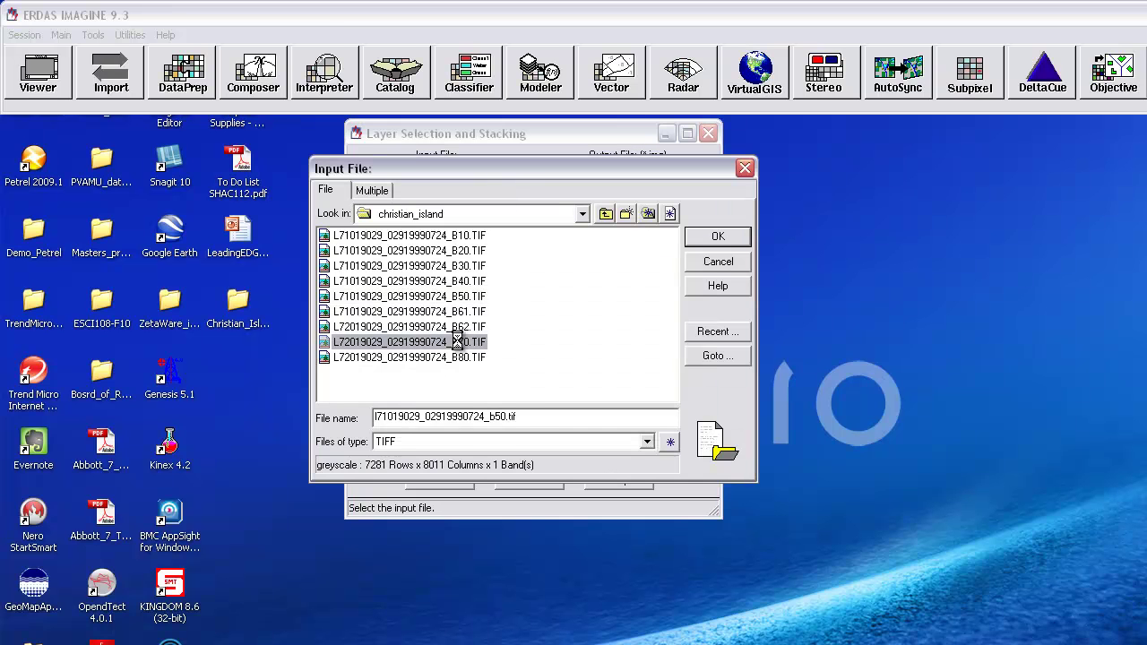
{"action": "double_click", "coordinate": [376, 343]}
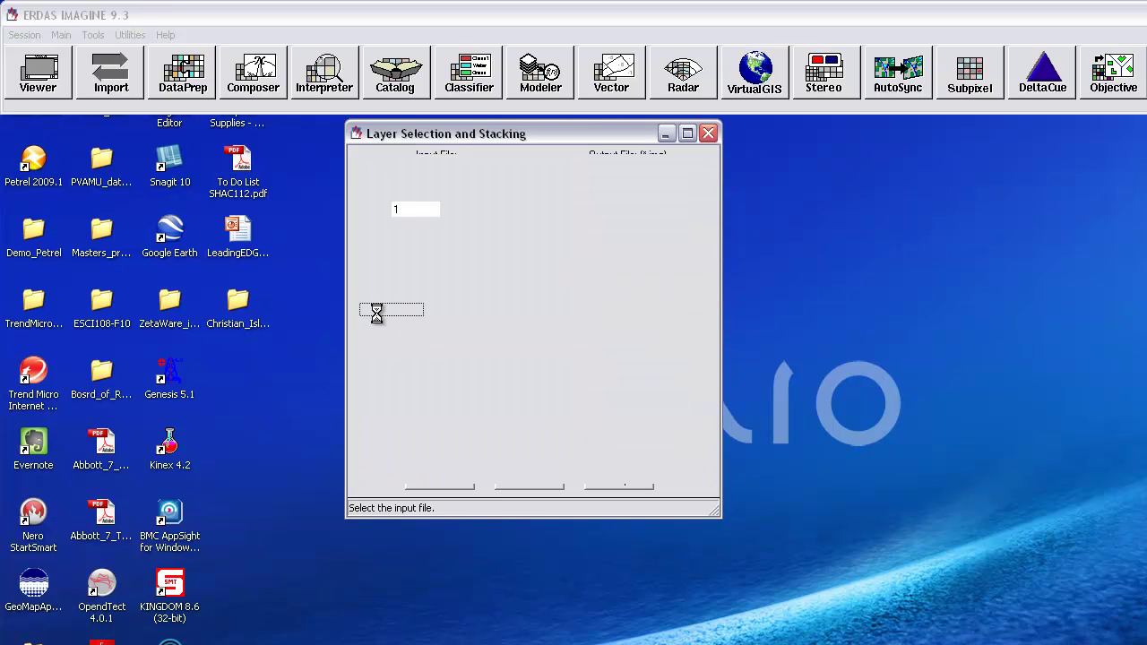
{"action": "left_click", "coordinate": [389, 308]}
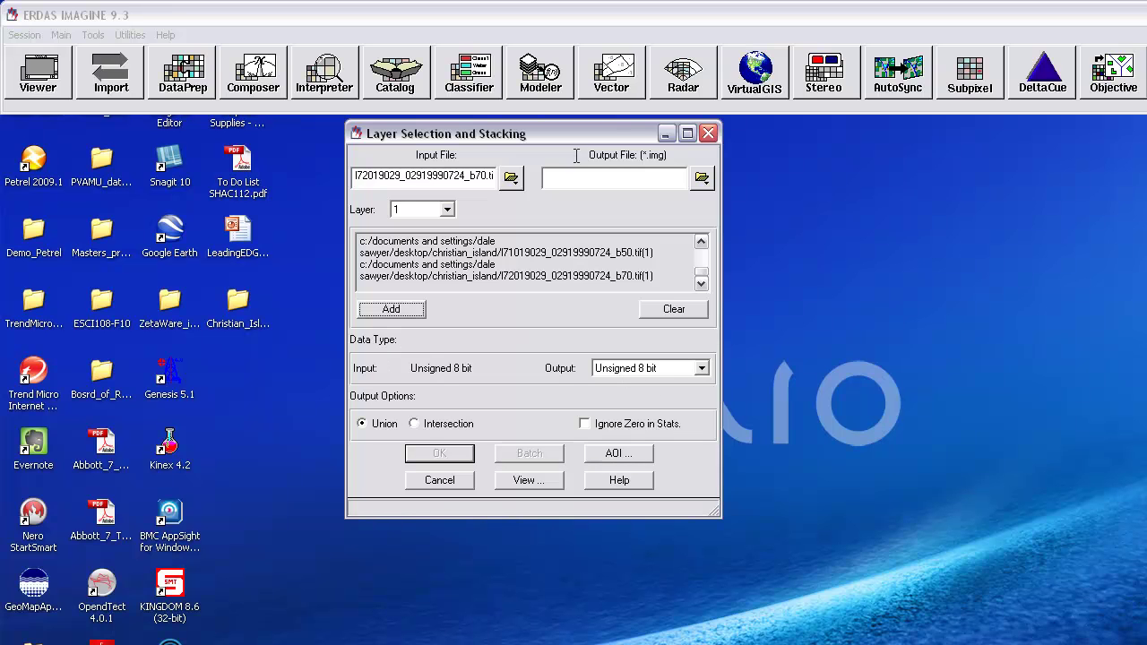
Browse to Desktop > Christian_Island and name the output file christian_island_vnir.img
{"action": "left_click", "coordinate": [701, 178]}
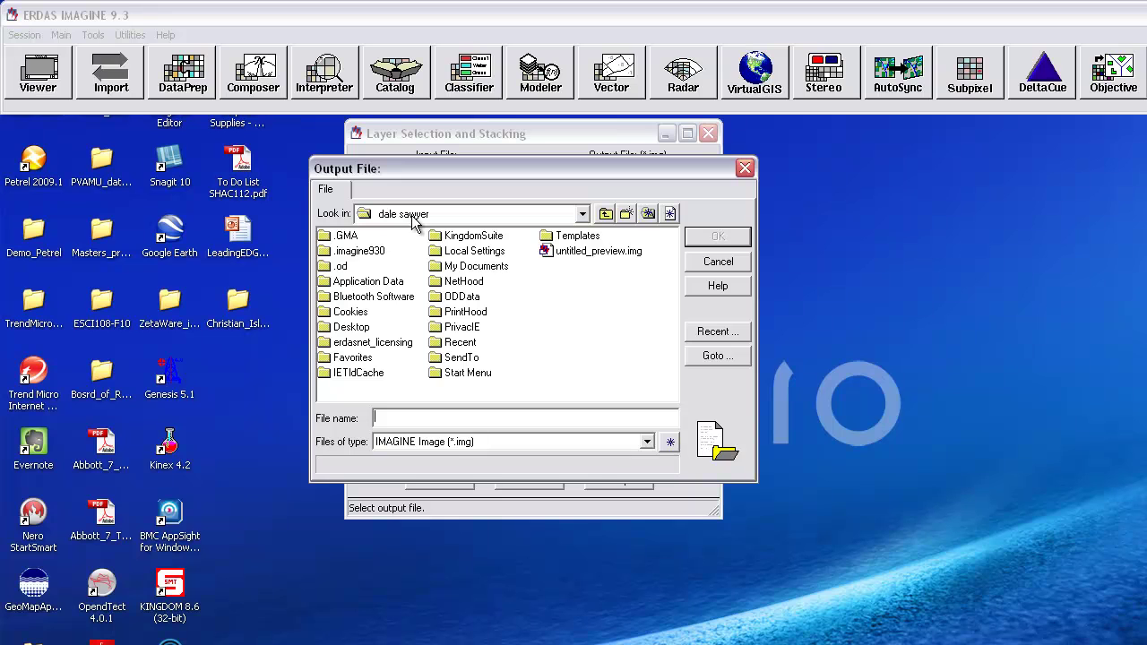
{"action": "double_click", "coordinate": [335, 330]}
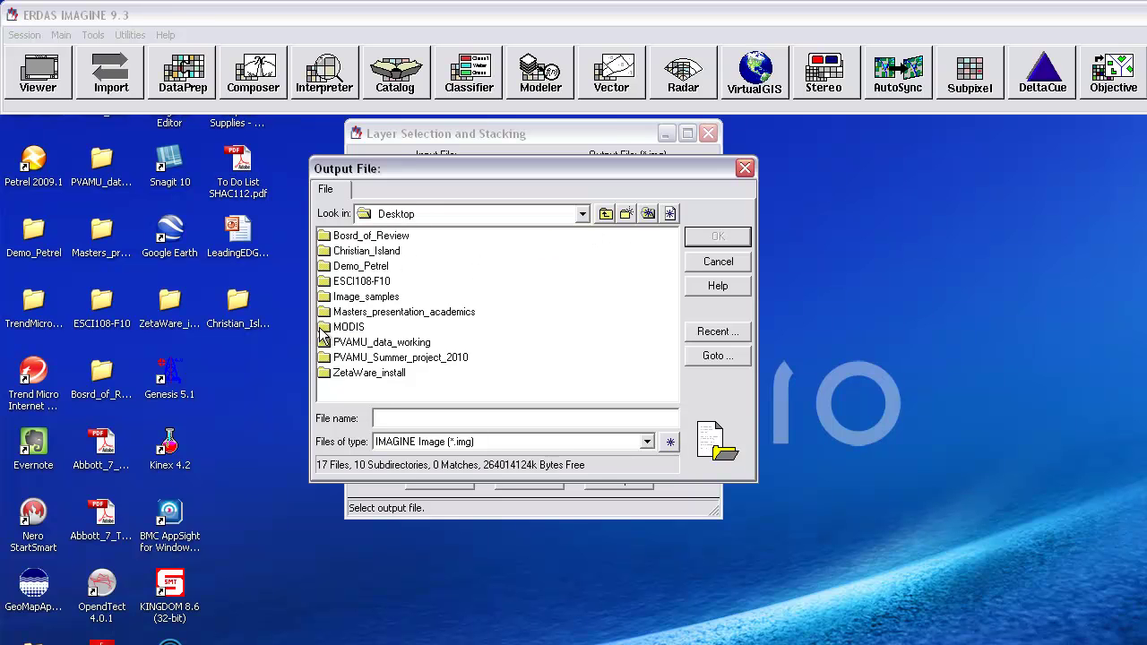
{"action": "left_click", "coordinate": [357, 256]}
{"action": "double_click", "coordinate": [358, 254]}
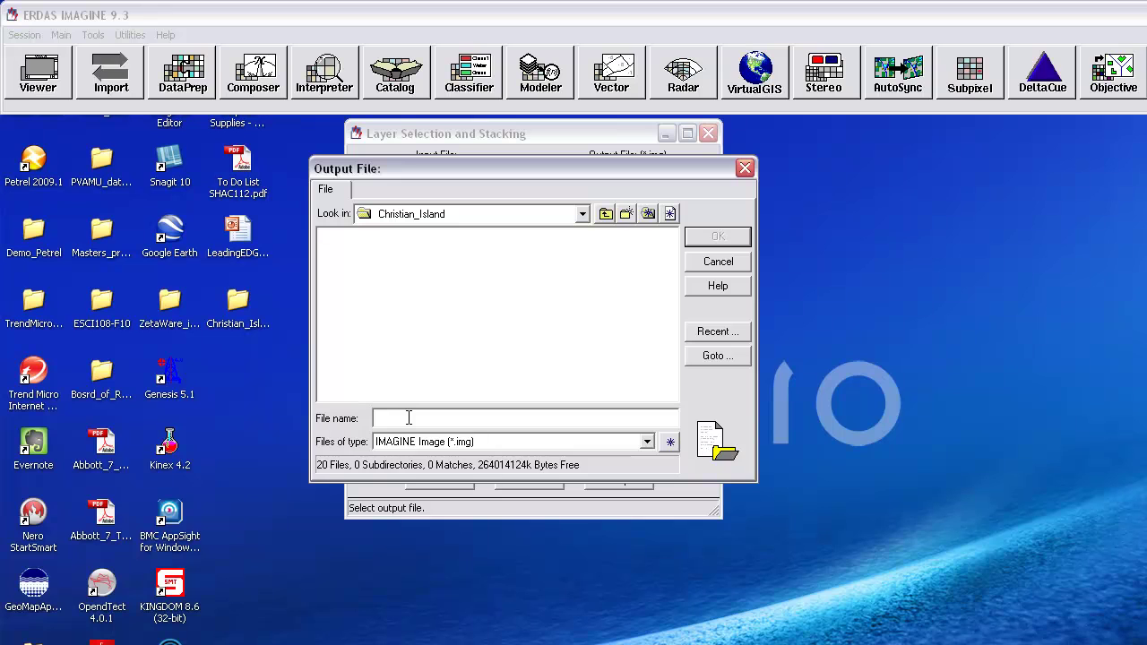
{"action": "type", "text": "C"}
{"action": "type", "text": "ristian_Island_vnir"}
{"action": "left_click", "coordinate": [719, 240]}
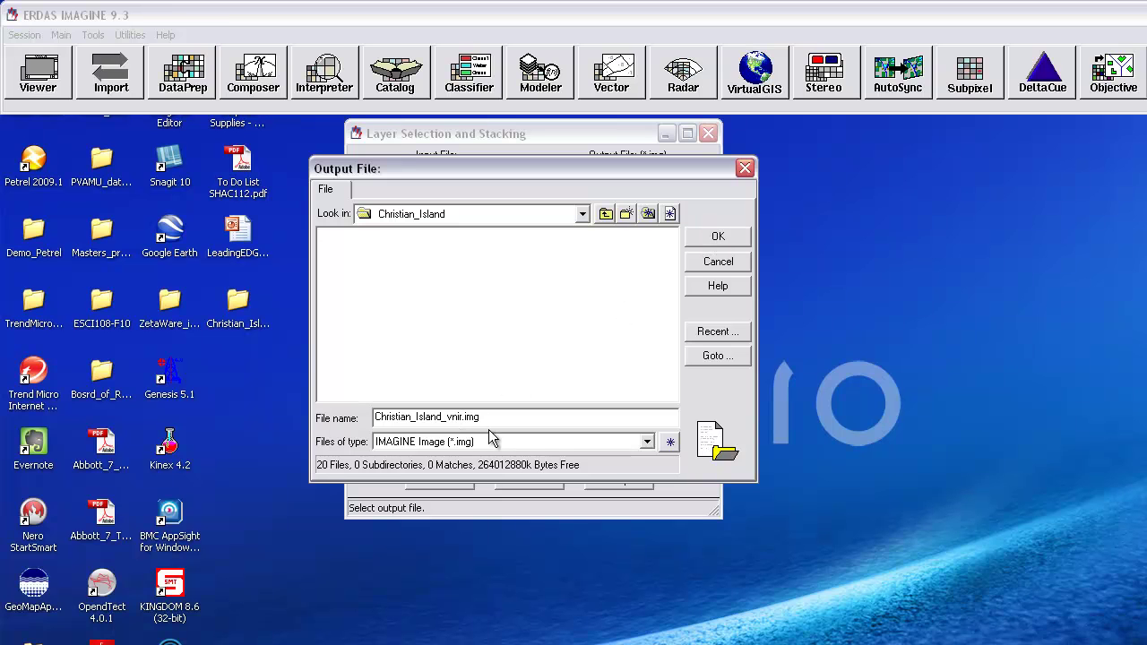
{"action": "left_click", "coordinate": [718, 238]}
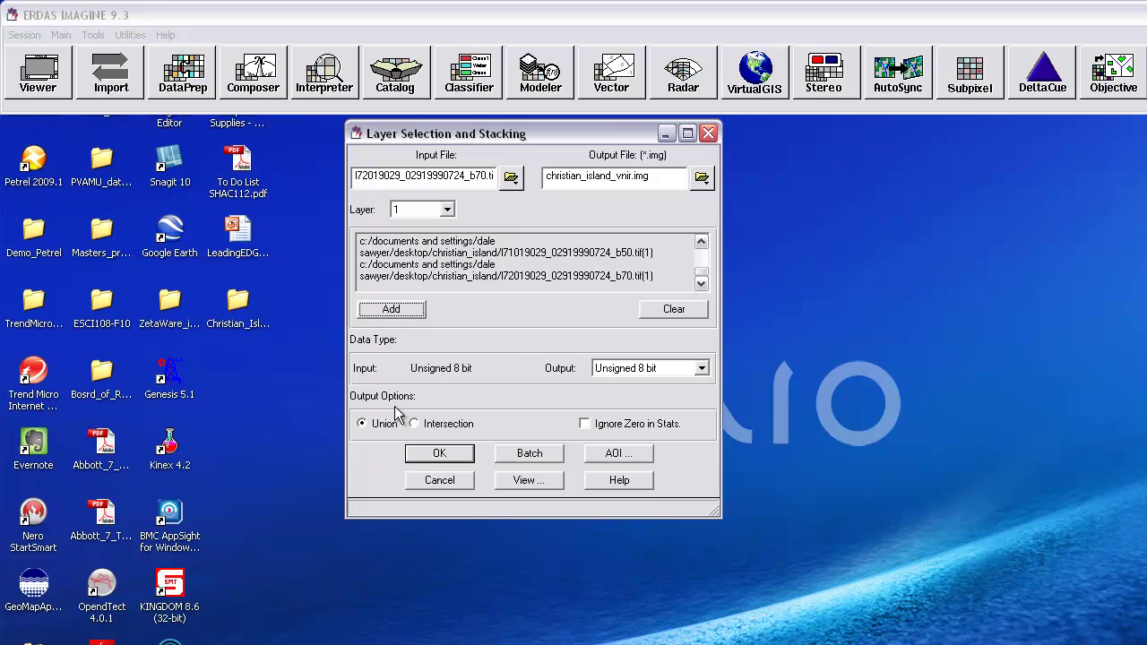
Run the layer stack and dismiss the Done notice once the job reaches 100%
{"action": "left_click", "coordinate": [441, 455]}
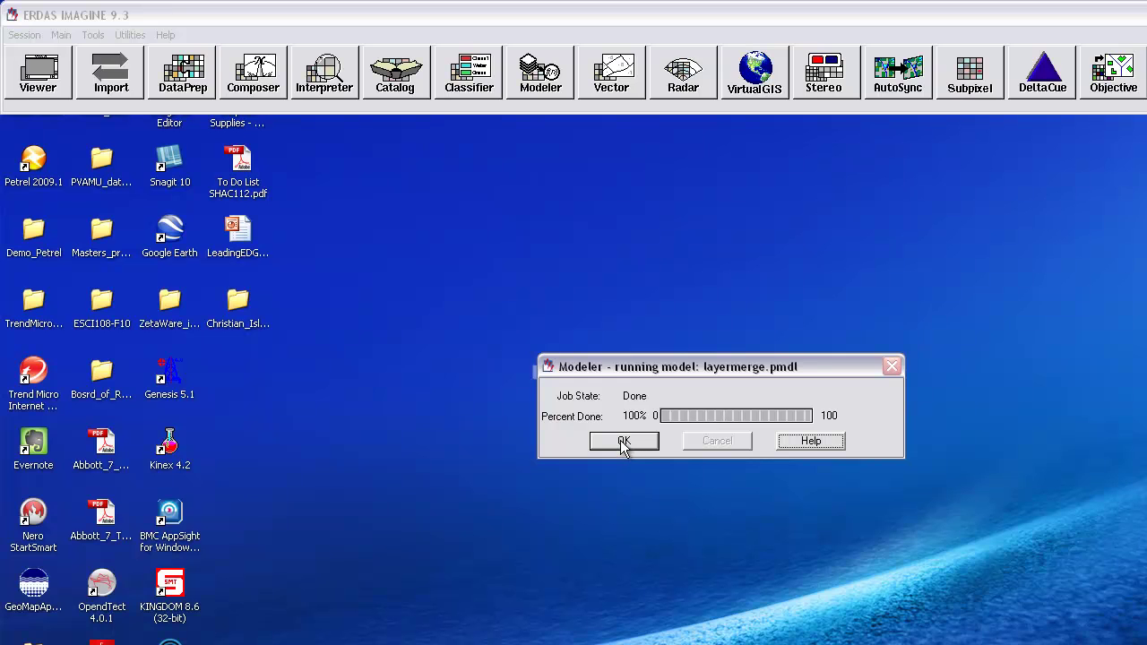
{"action": "left_click", "coordinate": [623, 442]}
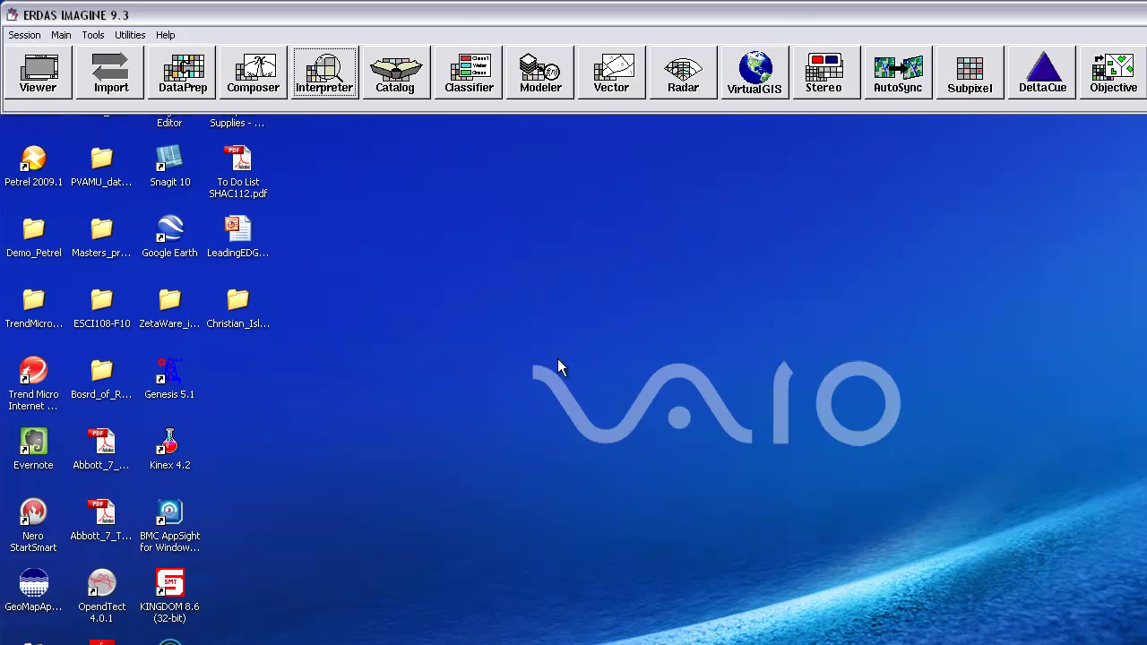
Open a new viewer and load christian_island_vnir.img from the recent files list
{"action": "left_click", "coordinate": [40, 63]}
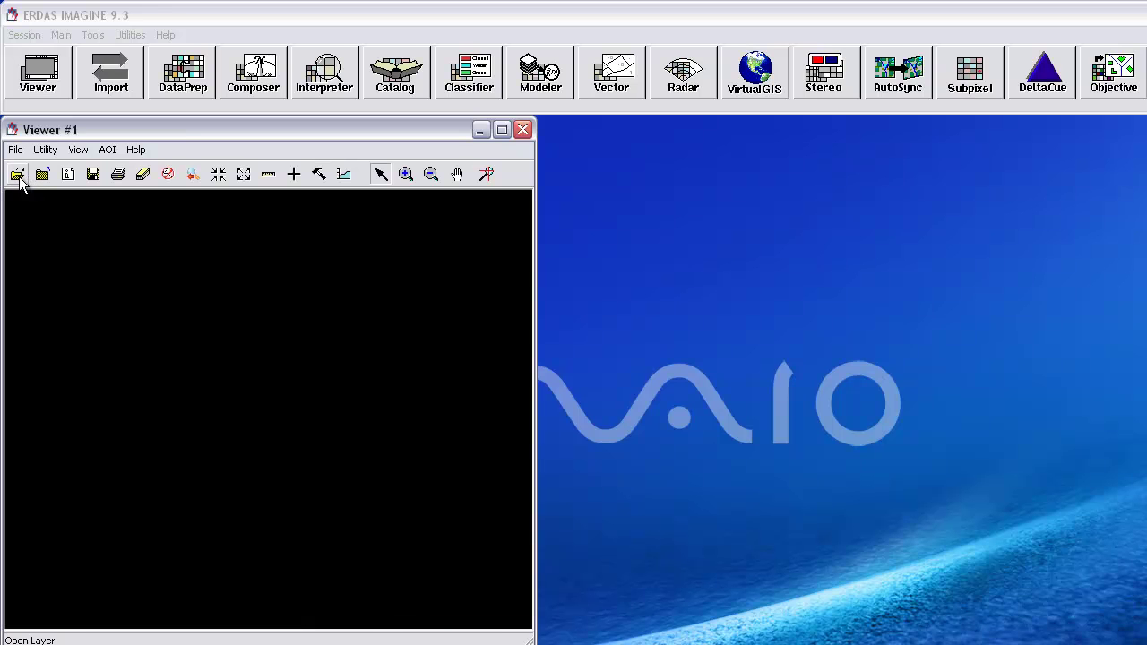
{"action": "left_click", "coordinate": [17, 175]}
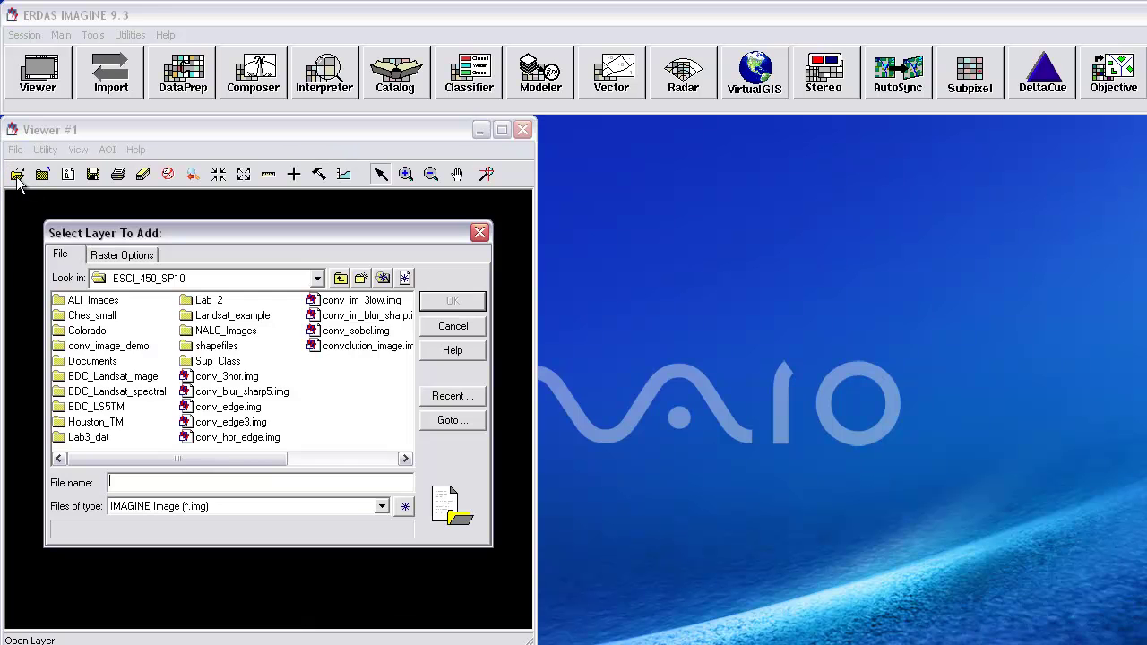
{"action": "left_click", "coordinate": [448, 402]}
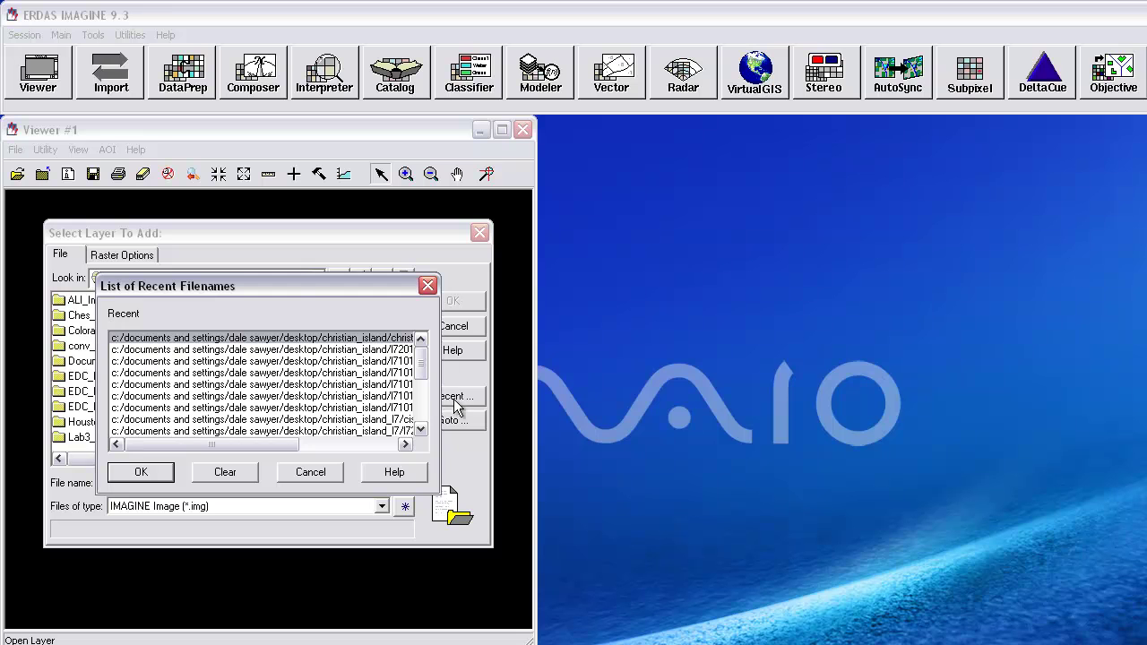
{"action": "left_click_drag", "start_coordinate": [204, 445], "coordinate": [279, 445]}
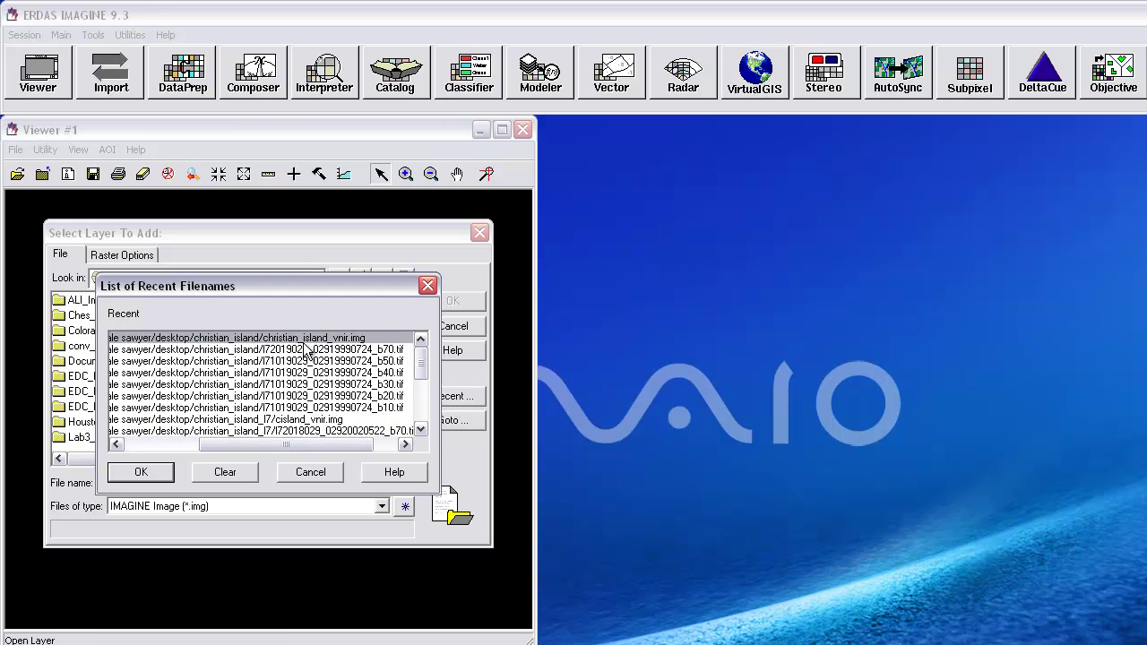
{"action": "double_click", "coordinate": [276, 337]}
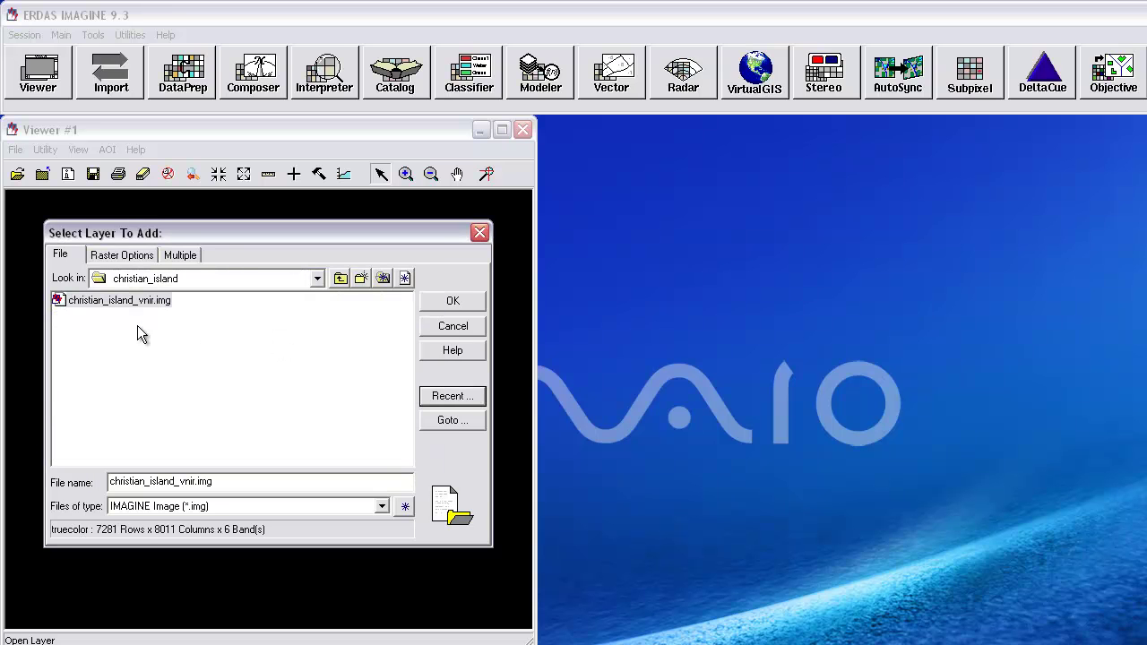
{"action": "left_click", "coordinate": [115, 305]}
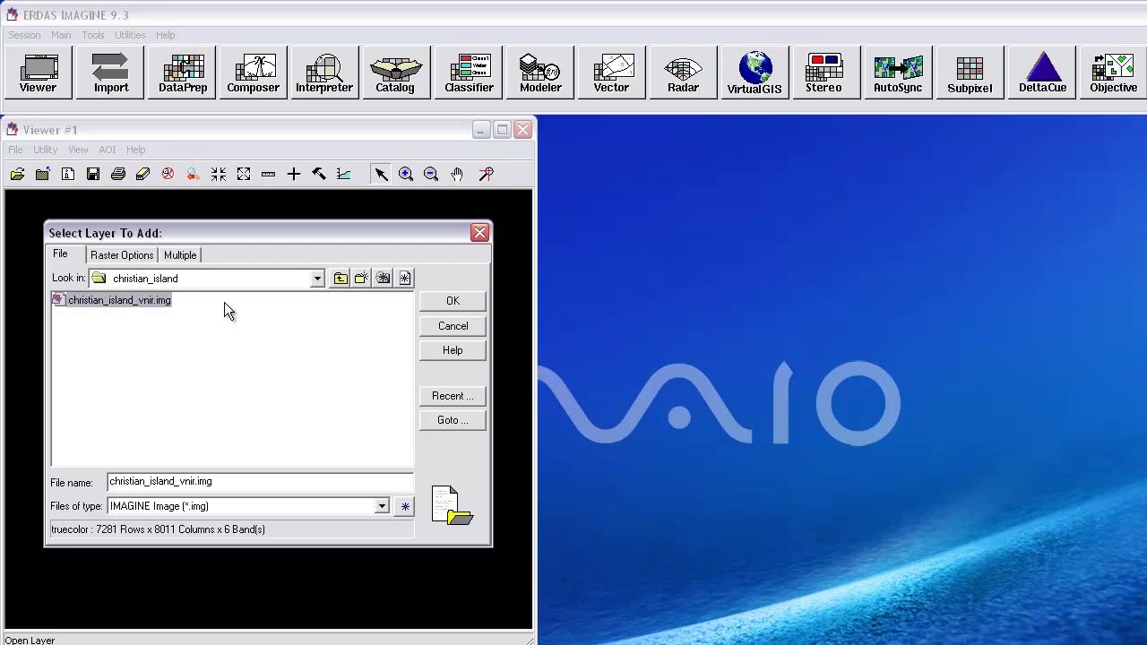
{"action": "left_click", "coordinate": [439, 302]}
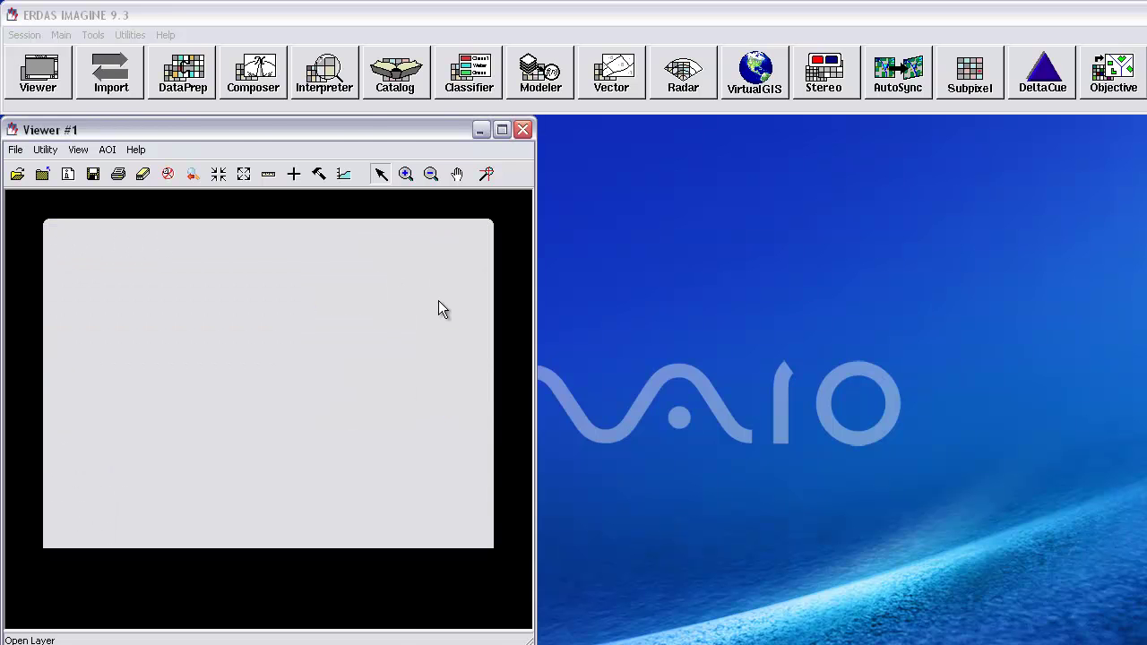